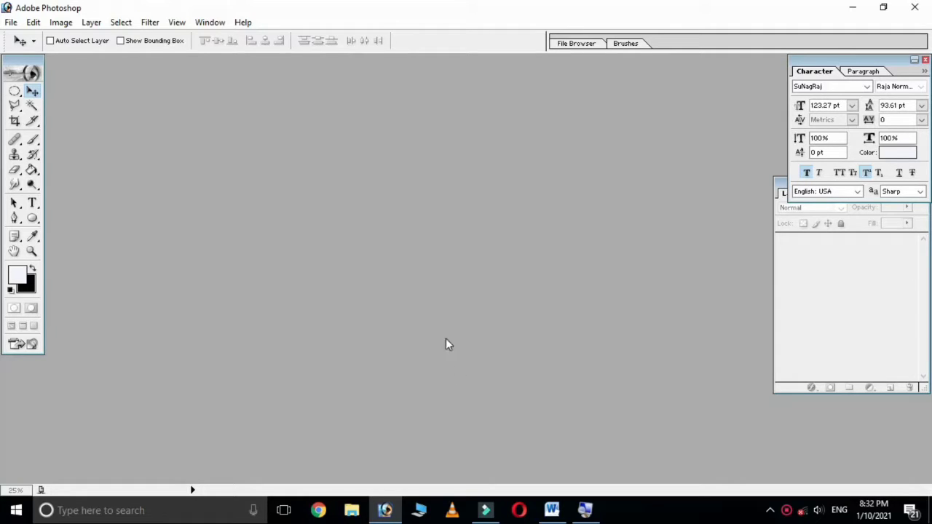
Step: Open the File menu in the empty Photoshop workspace
{"action": "left_click", "coordinate": [11, 22]}
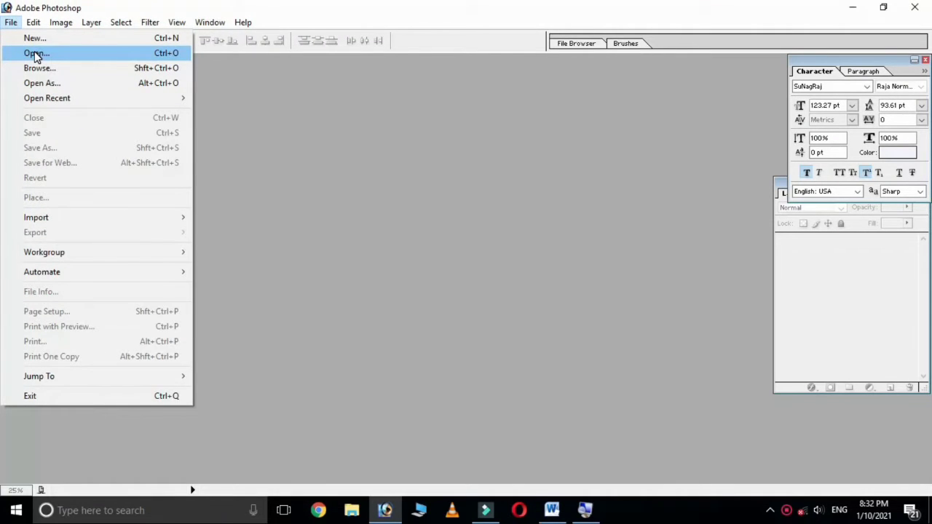
Step: Open the elegant-man JPG photo from the Desktop
{"action": "left_click", "coordinate": [36, 57]}
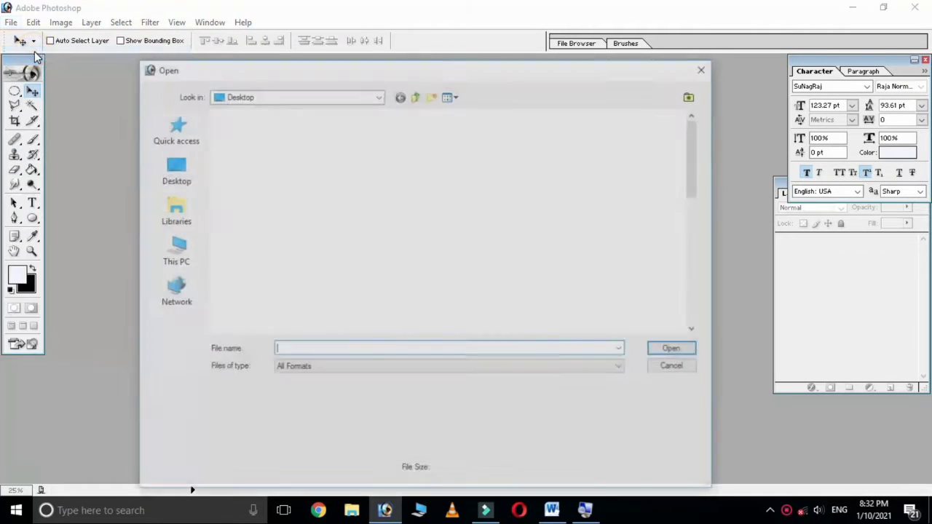
{"action": "left_click", "coordinate": [180, 174]}
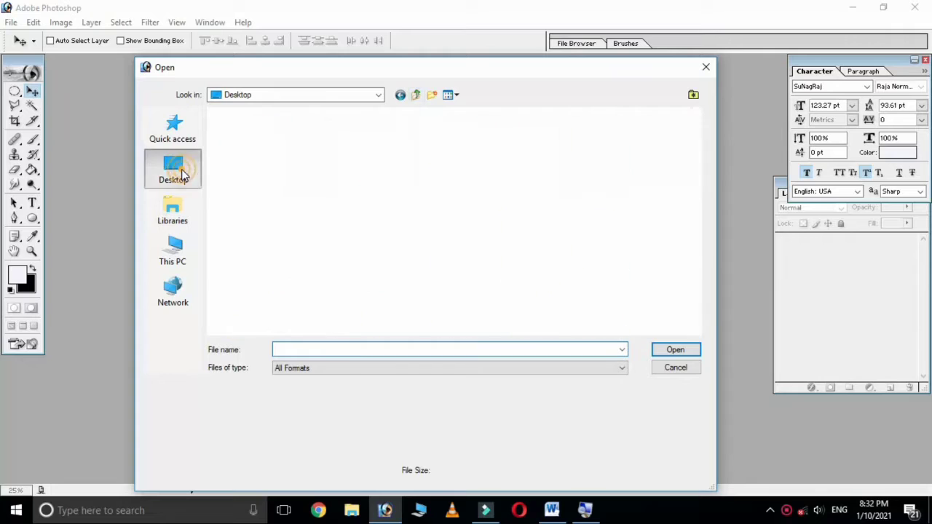
{"action": "scroll", "coordinate": [489, 218], "scroll_direction": "down", "scroll_amount": 2}
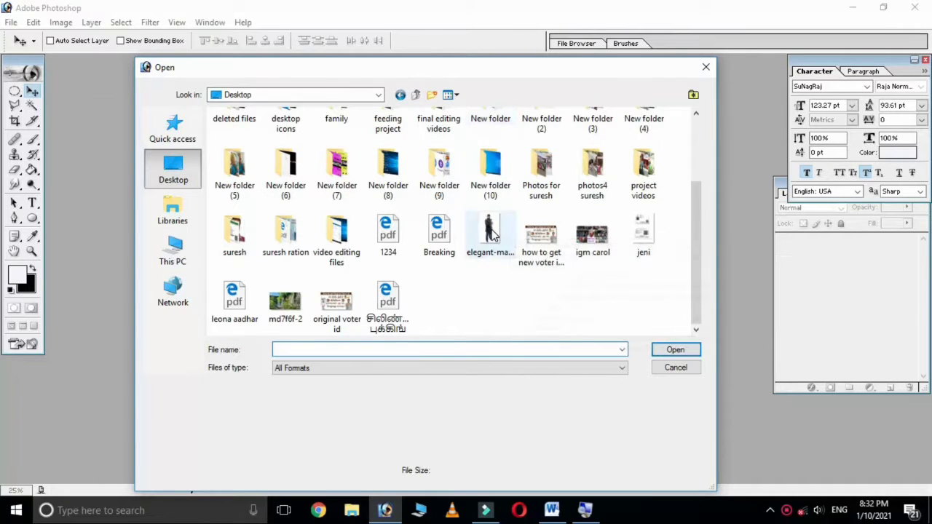
{"action": "left_click", "coordinate": [494, 240]}
{"action": "left_click", "coordinate": [668, 352]}
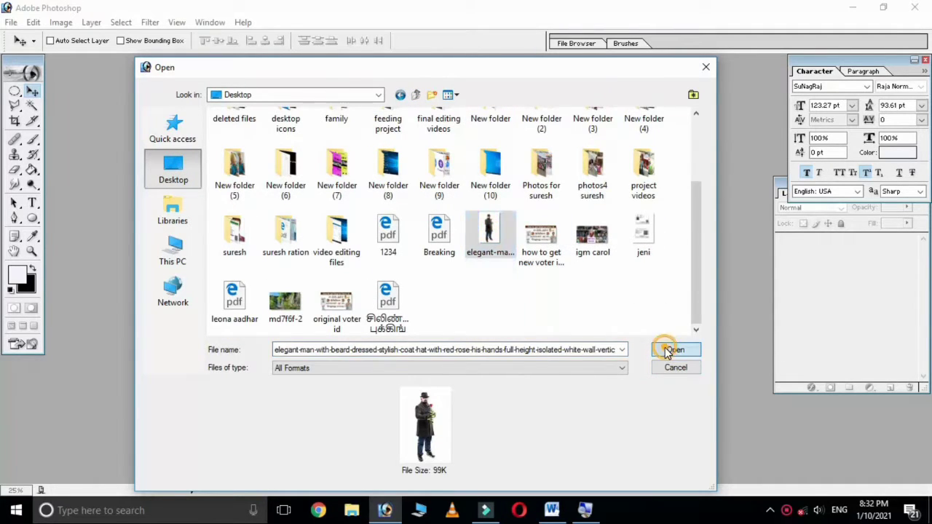
Step: Convert the photo's colours to the working space and move its window toward the centre
{"action": "left_click", "coordinate": [376, 292]}
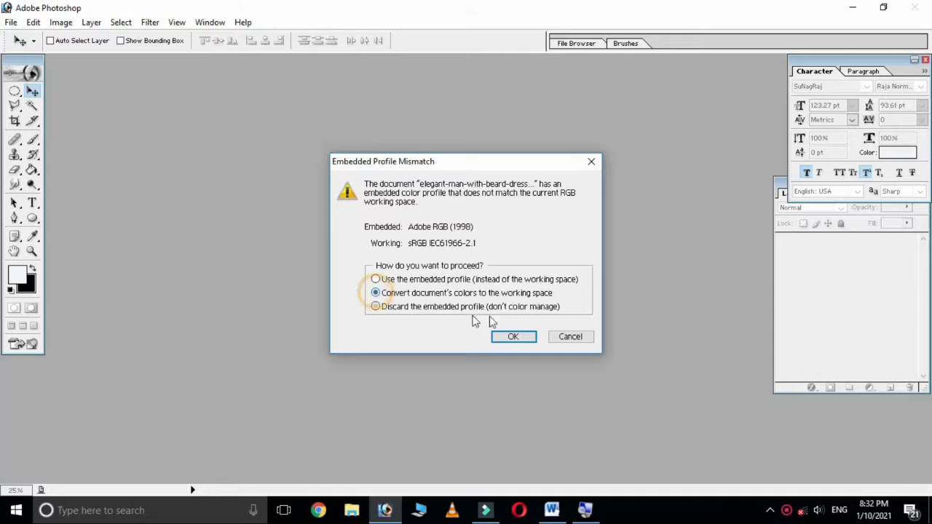
{"action": "left_click", "coordinate": [512, 338]}
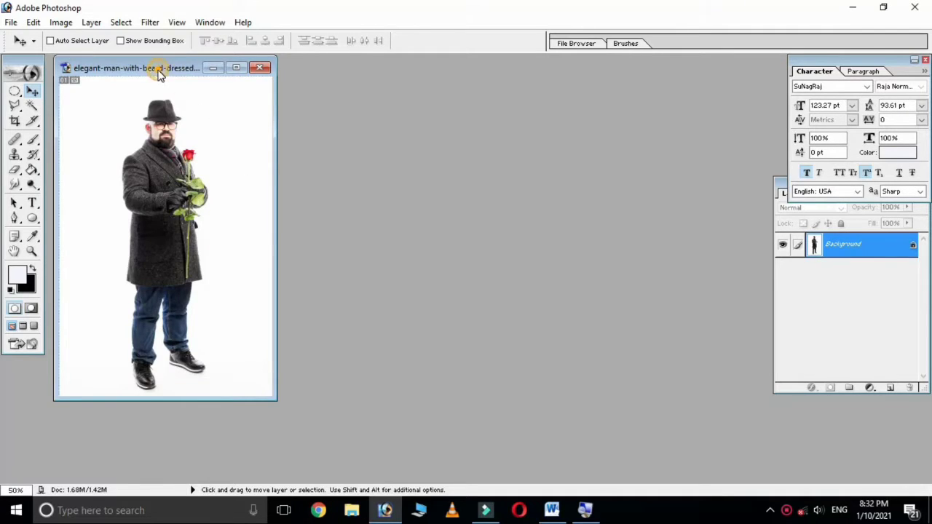
{"action": "left_click_drag", "start_coordinate": [156, 67], "coordinate": [326, 107]}
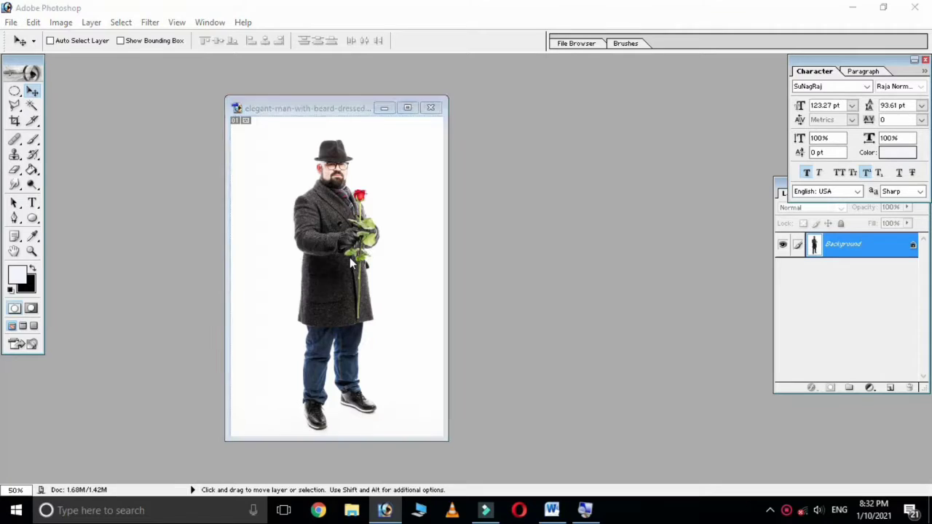
{"action": "key", "text": "ctrl+o"}
Step: Open the waterfall photo md7f6f-2.jpg and place its window on the right
{"action": "scroll", "coordinate": [345, 278], "scroll_direction": "down", "scroll_amount": 5}
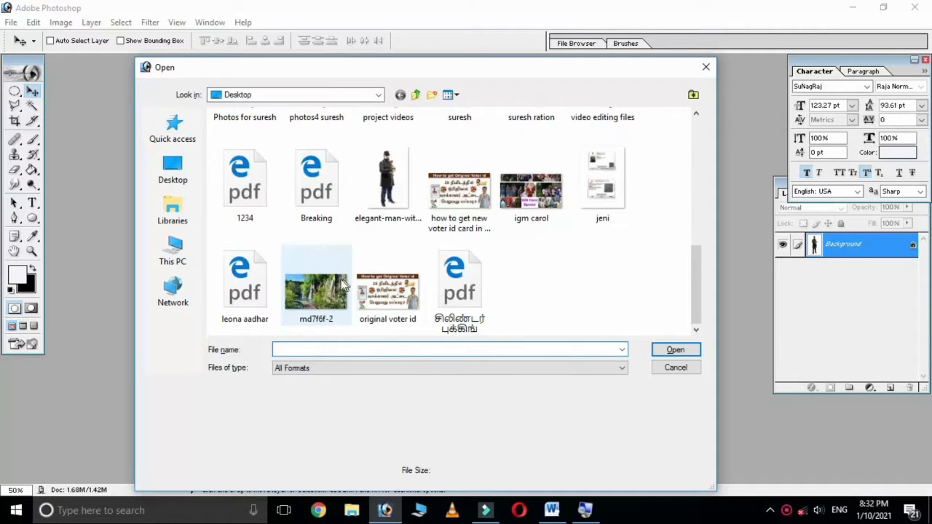
{"action": "left_click", "coordinate": [345, 279]}
{"action": "left_click", "coordinate": [676, 350]}
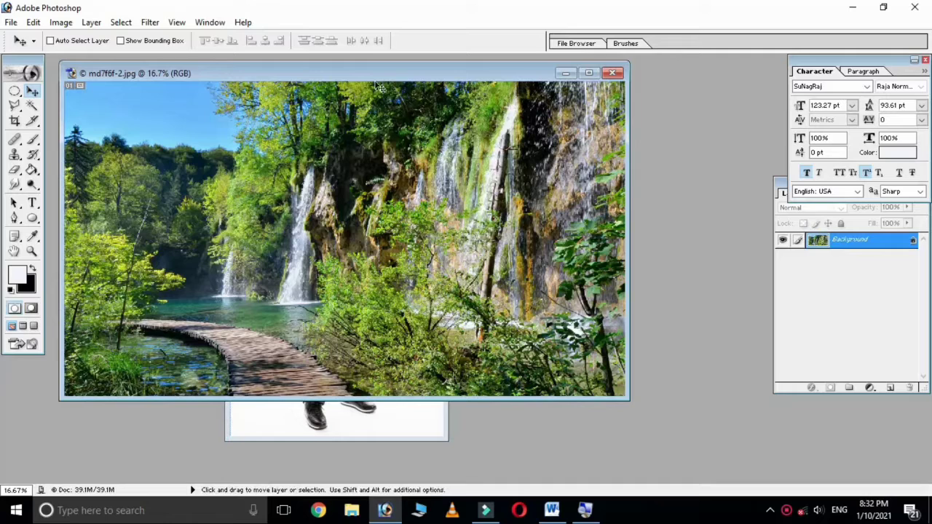
{"action": "left_click_drag", "start_coordinate": [369, 76], "coordinate": [767, 110]}
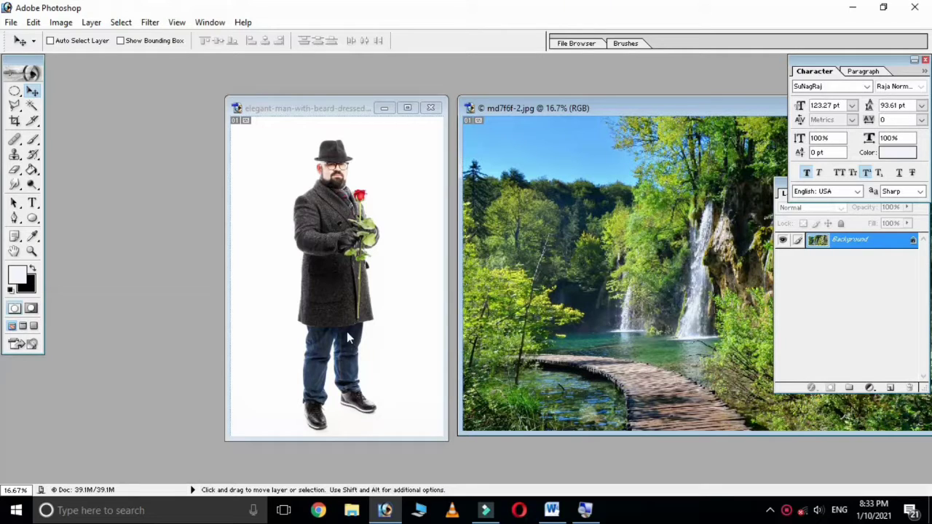
Step: Try dragging the man into the waterfall photo, then remove the added copy
{"action": "mouse_move", "coordinate": [328, 291]}
{"action": "left_mouse_down"}
{"action": "mouse_move", "coordinate": [554, 316]}
{"action": "mouse_move", "coordinate": [582, 351]}
{"action": "mouse_move", "coordinate": [571, 338]}
{"action": "left_mouse_up"}
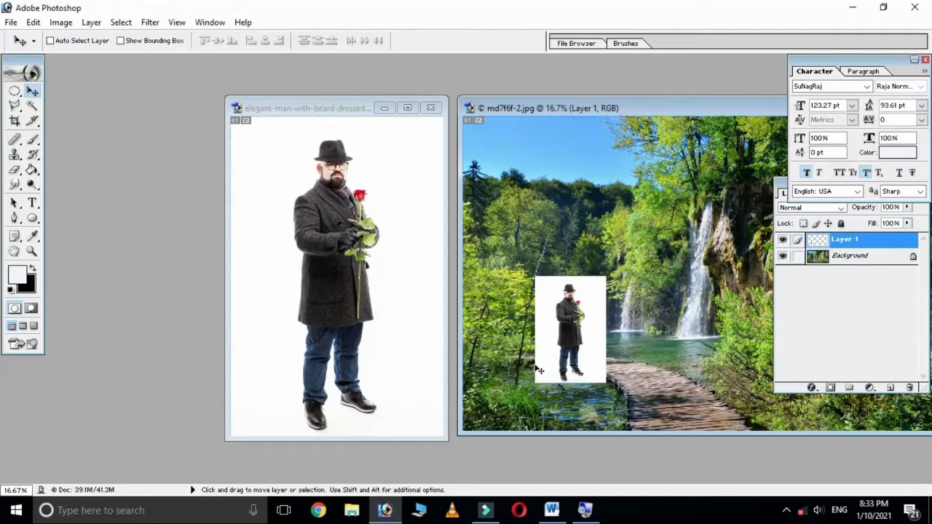
{"action": "left_click_drag", "start_coordinate": [540, 370], "coordinate": [537, 354]}
{"action": "key", "text": "Delete"}
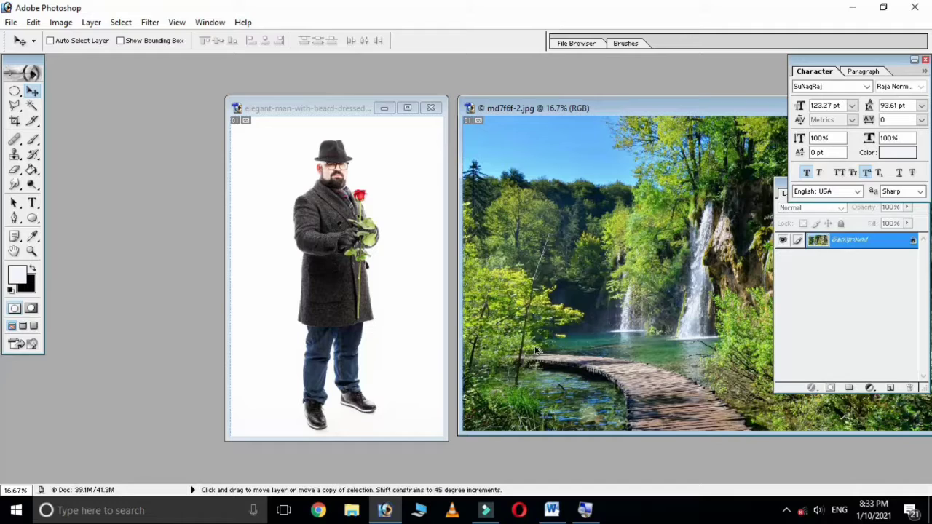
Step: Maximize the man photo's window, pick the Pen Tool, then return to the Move tool
{"action": "left_click", "coordinate": [408, 108]}
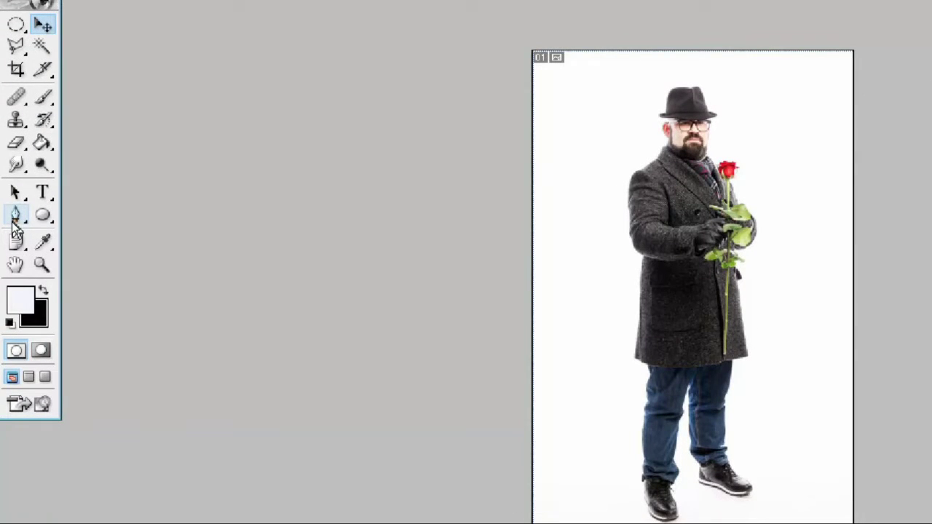
{"action": "left_click_drag", "start_coordinate": [13, 217], "coordinate": [75, 218]}
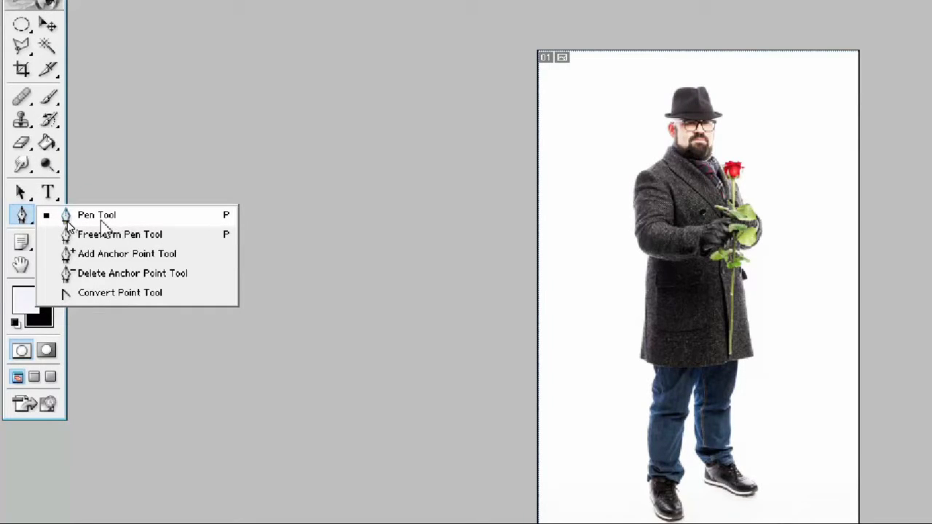
{"action": "left_click", "coordinate": [102, 222]}
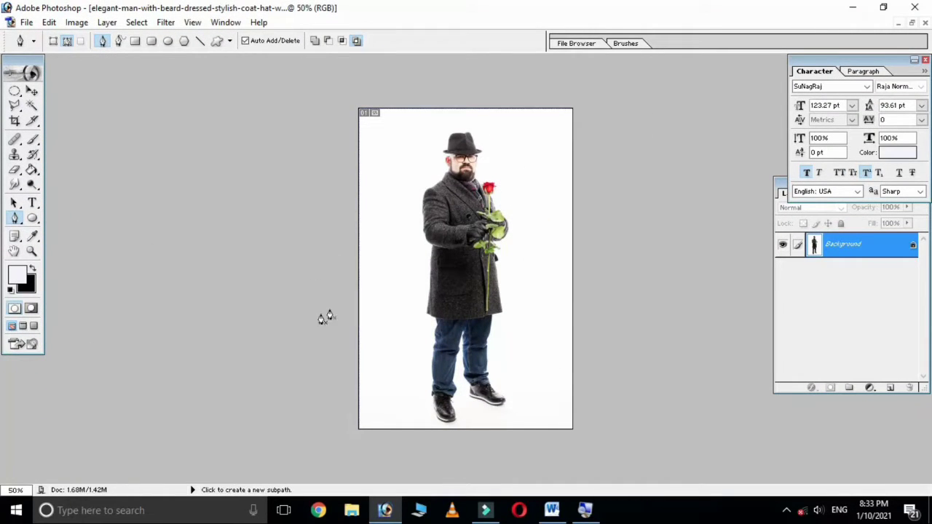
{"action": "key", "text": "v"}
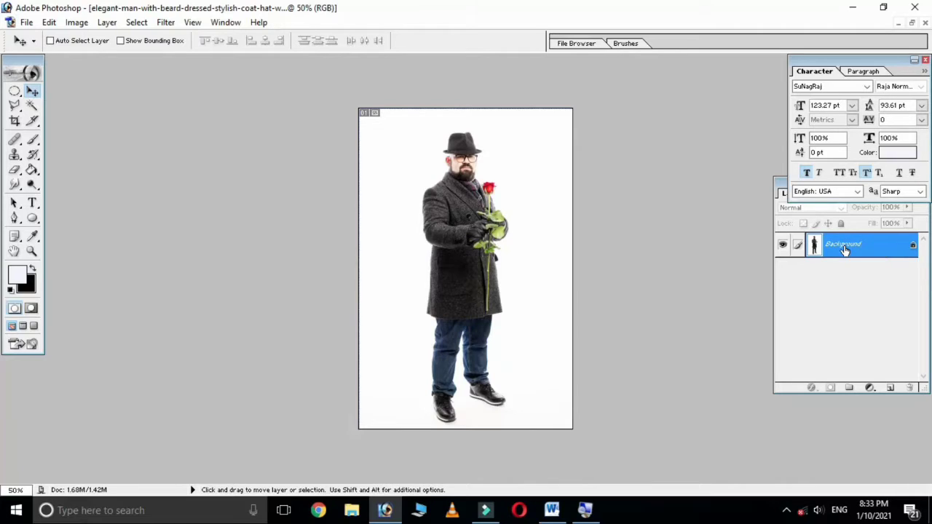
Step: Convert the man photo's Background into Layer 0 and move the palettes to the right edge
{"action": "left_click", "coordinate": [777, 184]}
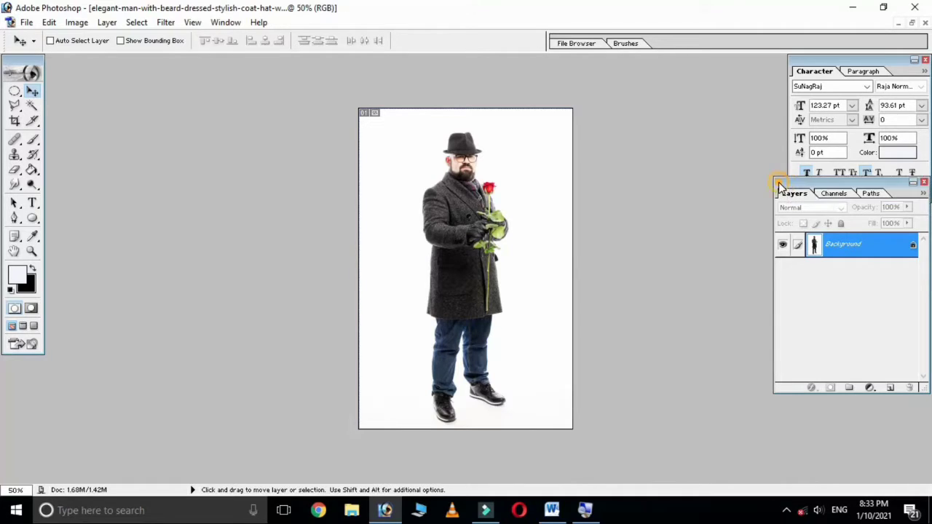
{"action": "left_click_drag", "start_coordinate": [779, 185], "coordinate": [760, 212]}
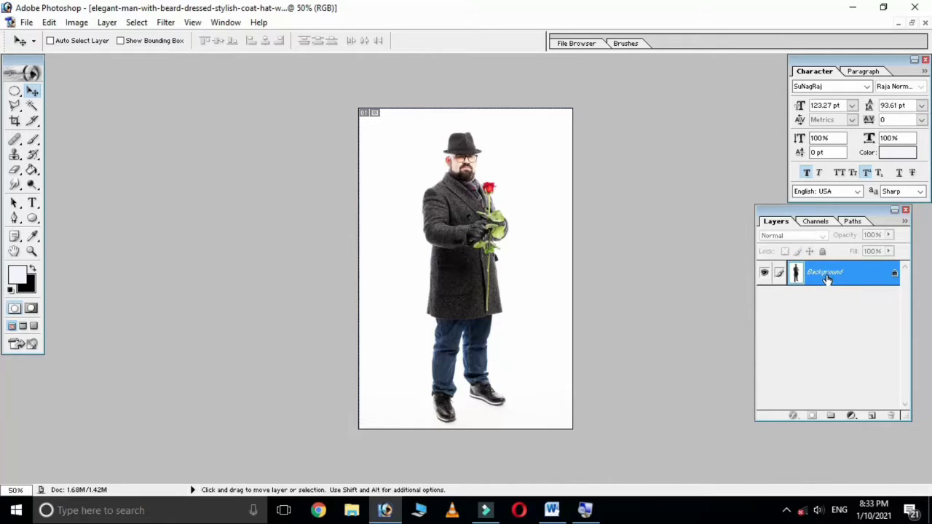
{"action": "double_click", "coordinate": [825, 278]}
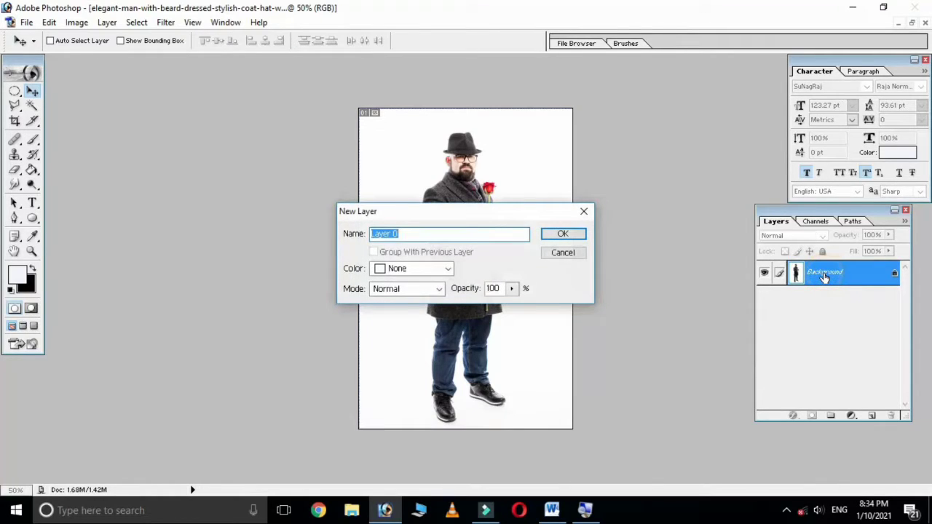
{"action": "key", "text": "Return"}
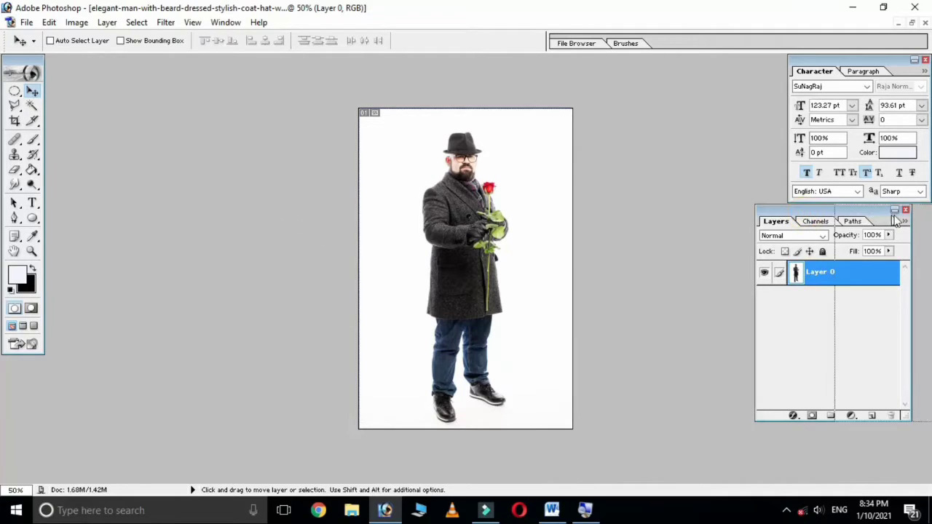
{"action": "left_click_drag", "start_coordinate": [761, 210], "coordinate": [851, 210]}
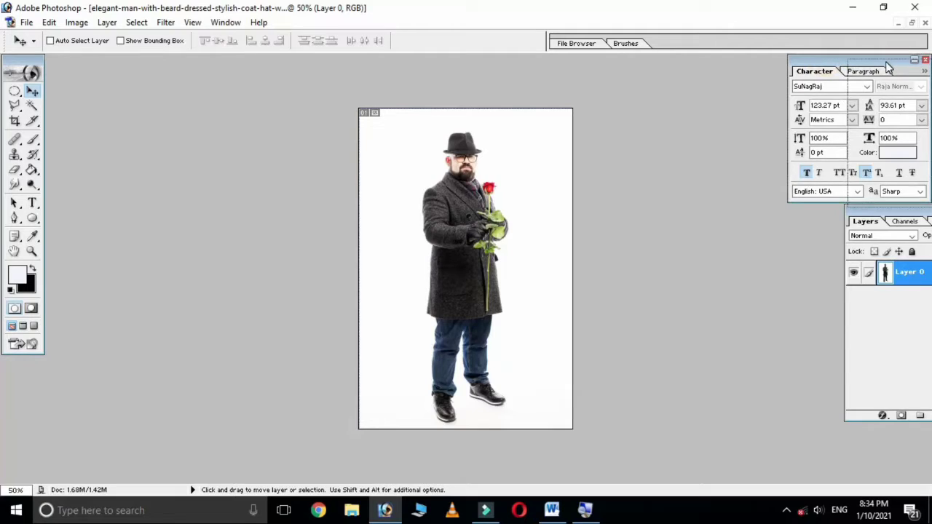
{"action": "left_click_drag", "start_coordinate": [827, 62], "coordinate": [887, 67]}
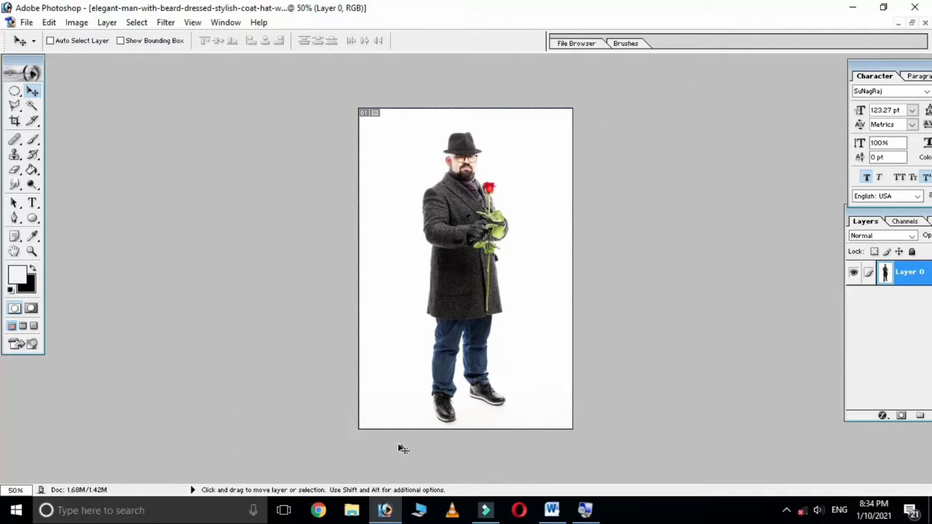
Step: Select the Pen tool, zoom to 300% and pan to bring both shoes into view
{"action": "left_click", "coordinate": [14, 218]}
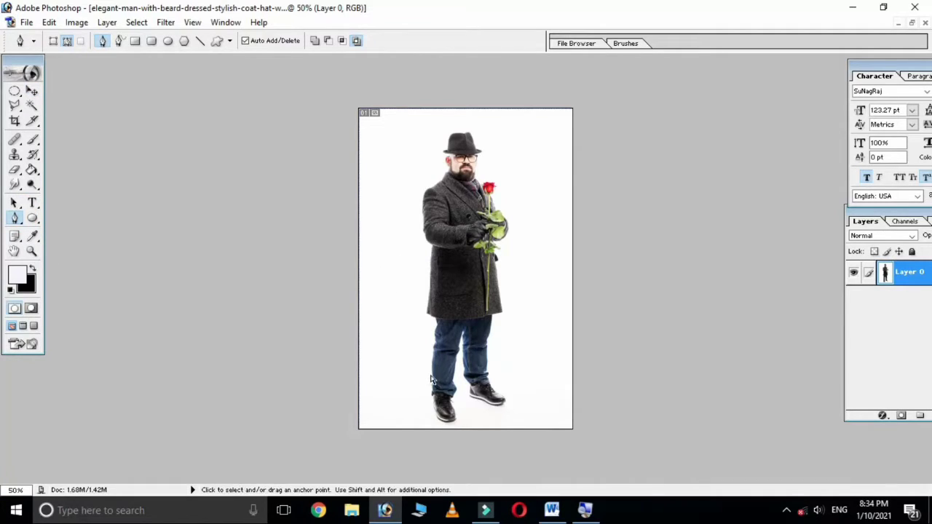
{"action": "key", "text": "ctrl+plus"}
{"action": "key", "text": "ctrl+plus"}
{"action": "key", "text": "ctrl+plus"}
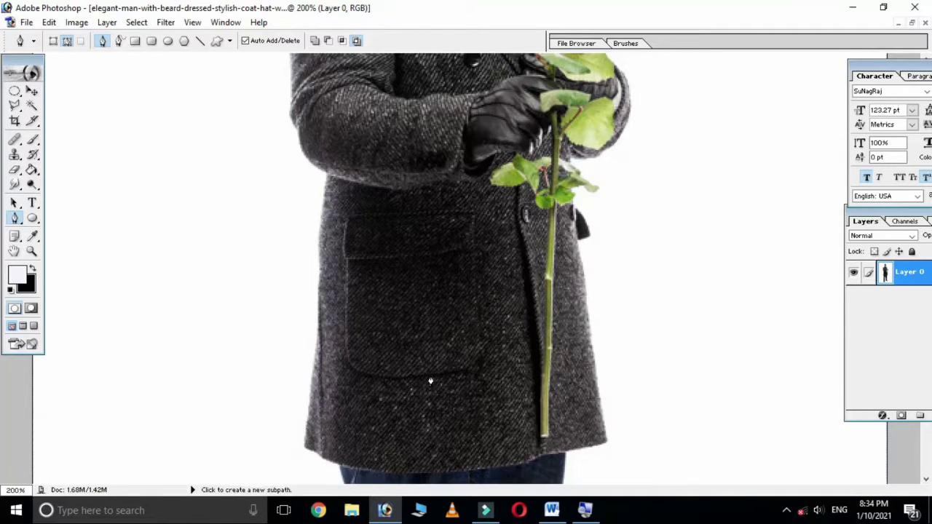
{"action": "key", "text": "space"}
{"action": "left_click_drag", "start_coordinate": [430, 370], "coordinate": [397, 75]}
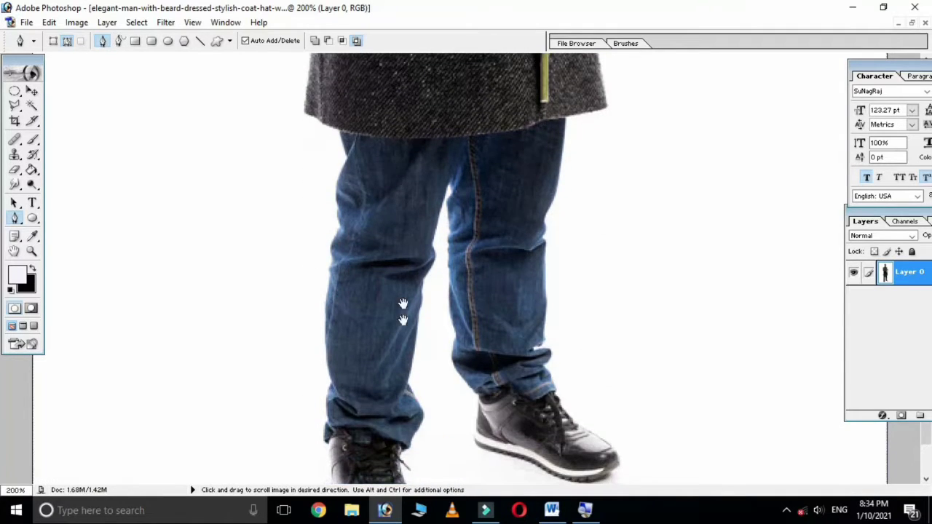
{"action": "left_click_drag", "start_coordinate": [397, 462], "coordinate": [395, 371]}
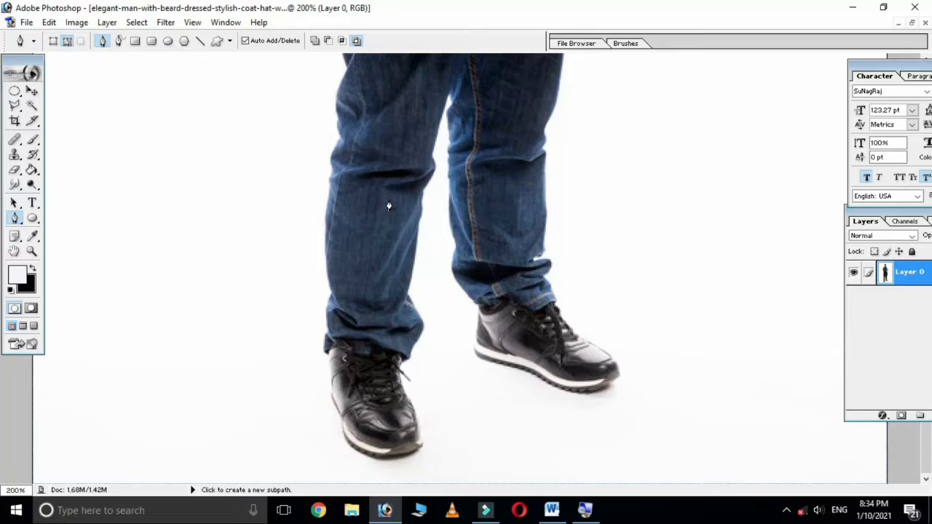
{"action": "key", "text": "ctrl+plus"}
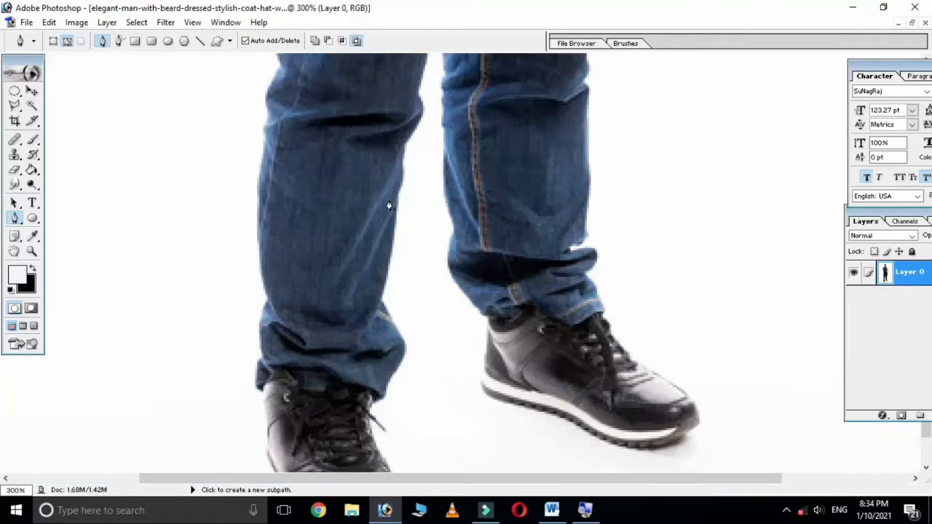
{"action": "key", "text": "space"}
{"action": "left_click_drag", "start_coordinate": [351, 271], "coordinate": [347, 139]}
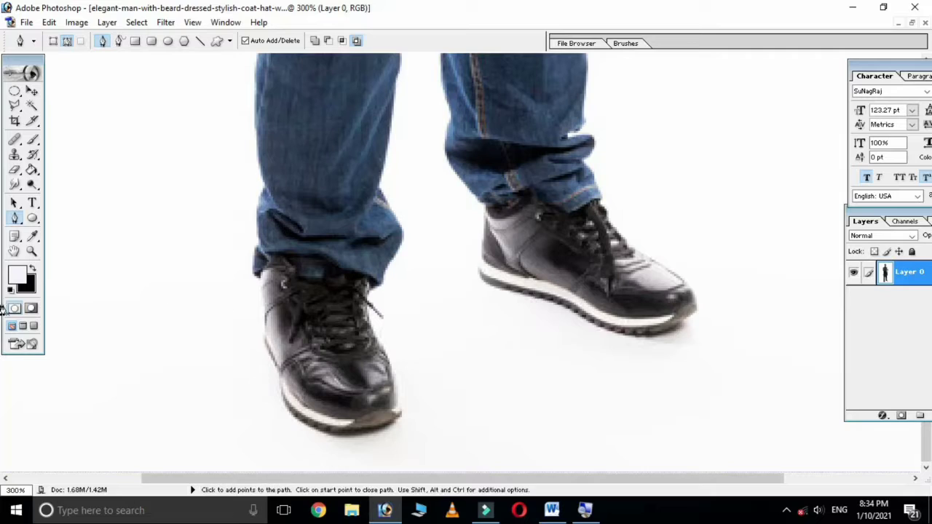
Step: Start the pen path at the left shoe's sole and trace up its outer edge to the jeans
{"action": "left_click", "coordinate": [299, 426]}
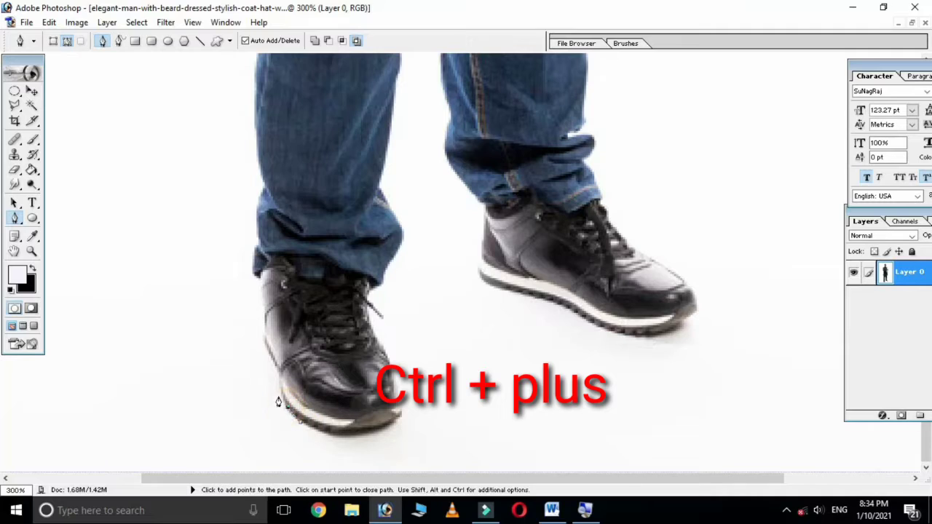
{"action": "left_click", "coordinate": [279, 397]}
{"action": "left_click", "coordinate": [277, 373]}
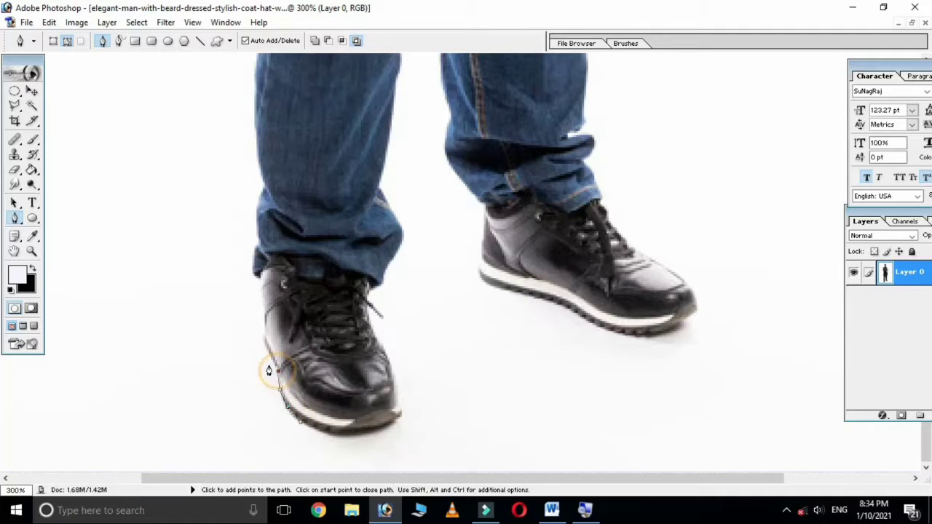
{"action": "left_click", "coordinate": [268, 354]}
{"action": "left_click", "coordinate": [261, 334]}
{"action": "left_click", "coordinate": [262, 318]}
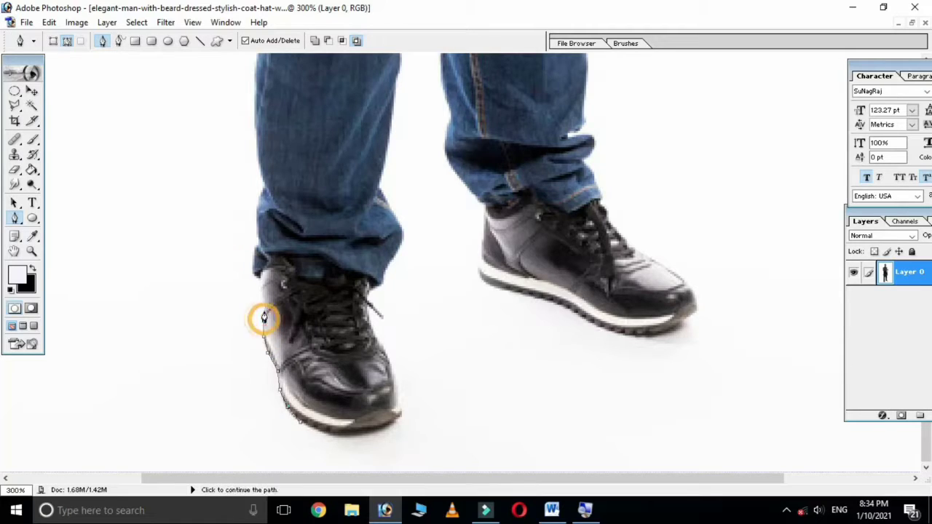
{"action": "left_click", "coordinate": [261, 303]}
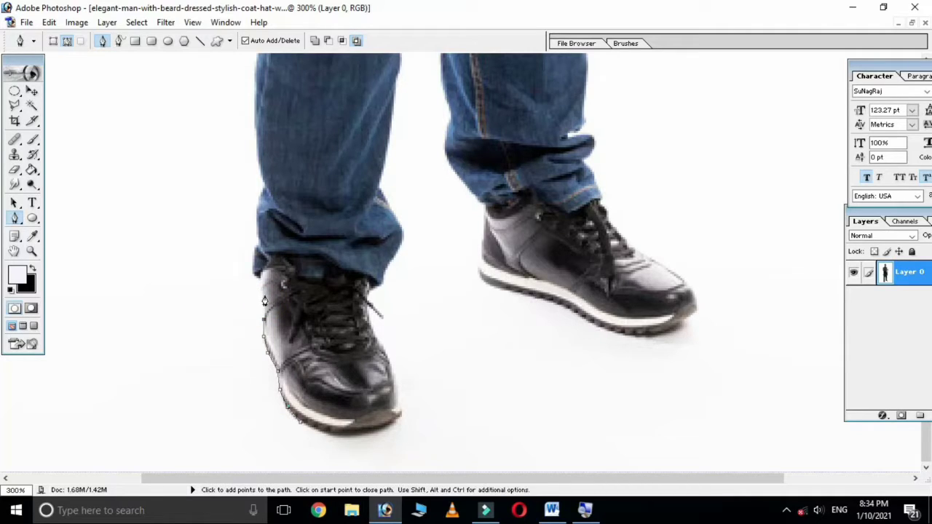
{"action": "left_click", "coordinate": [256, 281]}
{"action": "left_click", "coordinate": [256, 246]}
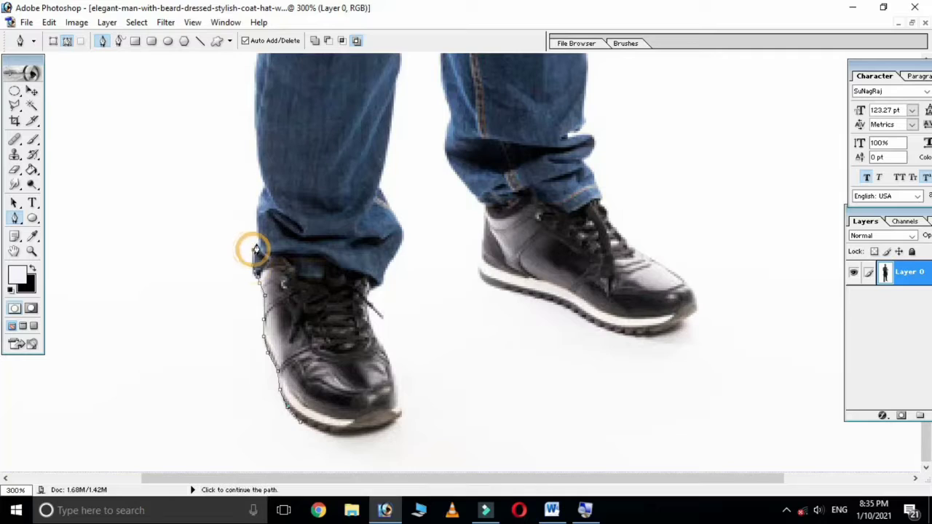
{"action": "left_click", "coordinate": [256, 237]}
{"action": "left_click", "coordinate": [265, 190]}
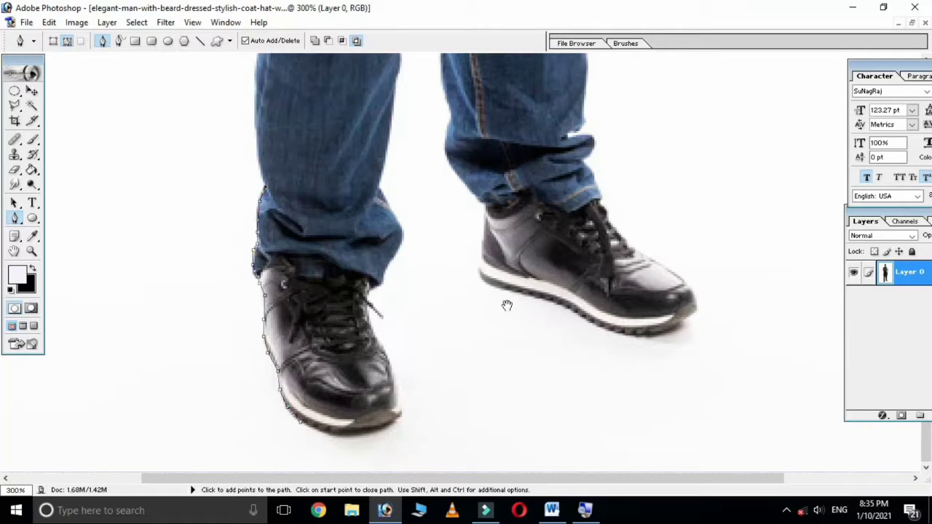
Step: Continue the outline up the jeans' left edge, the coat and the sleeve to the shoulder
{"action": "left_click_drag", "start_coordinate": [437, 229], "coordinate": [436, 304]}
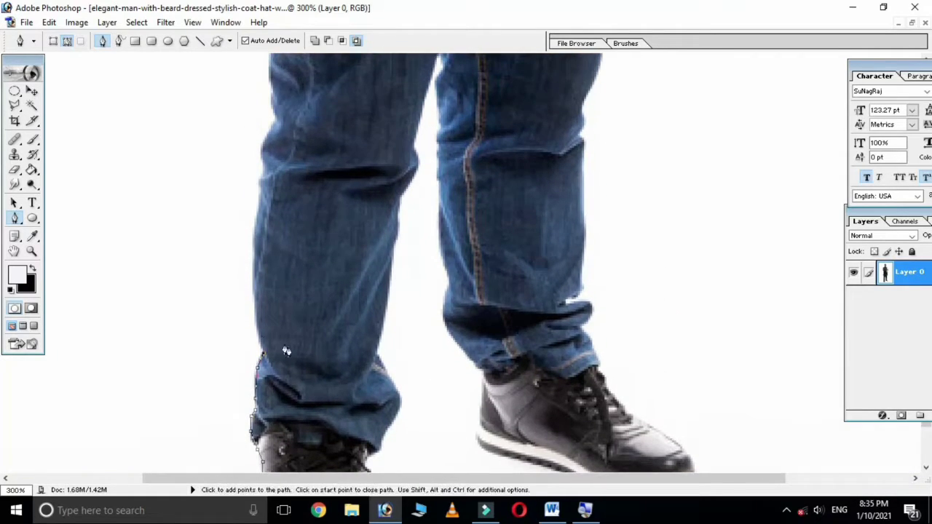
{"action": "left_click", "coordinate": [258, 334]}
{"action": "left_click", "coordinate": [260, 158]}
{"action": "left_click_drag", "start_coordinate": [260, 158], "coordinate": [271, 408]}
{"action": "left_click", "coordinate": [291, 254]}
{"action": "left_click_drag", "start_coordinate": [291, 254], "coordinate": [305, 447]}
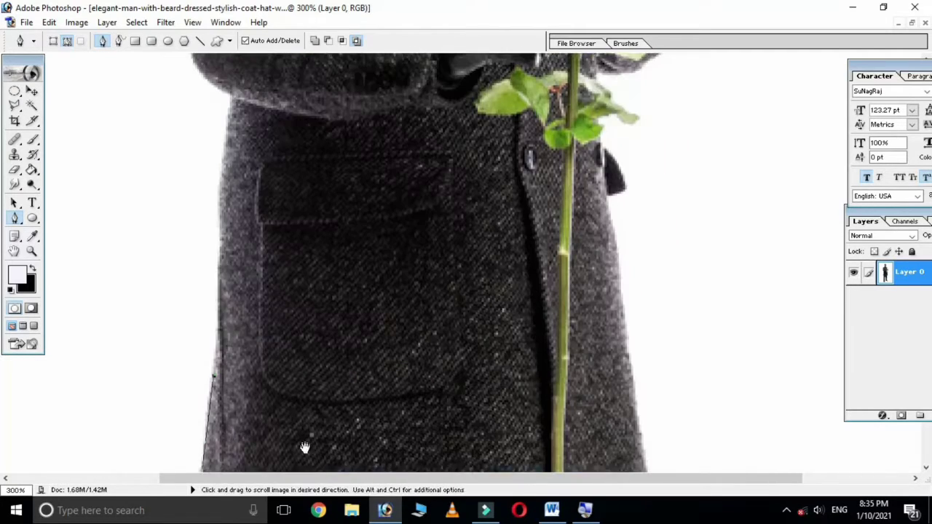
{"action": "left_click", "coordinate": [220, 169]}
{"action": "left_click", "coordinate": [227, 95]}
{"action": "left_click_drag", "start_coordinate": [227, 94], "coordinate": [234, 383]}
{"action": "left_click", "coordinate": [203, 359]}
{"action": "left_click", "coordinate": [181, 279]}
{"action": "left_click", "coordinate": [175, 195]}
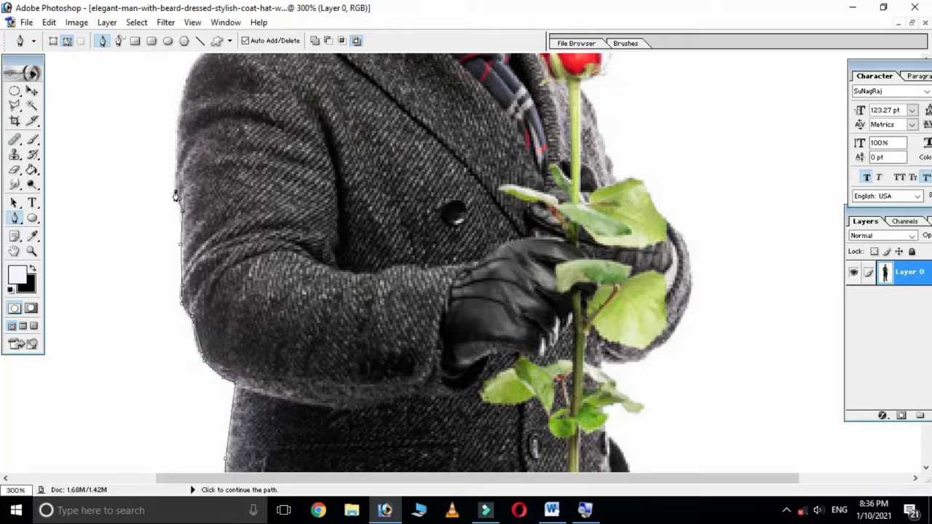
{"action": "left_click", "coordinate": [178, 120]}
Step: Trace along the shoulder up toward the beard
{"action": "left_click_drag", "start_coordinate": [187, 80], "coordinate": [190, 335]}
{"action": "left_click", "coordinate": [228, 317]}
{"action": "left_click", "coordinate": [263, 289]}
{"action": "left_click", "coordinate": [303, 241]}
{"action": "left_click", "coordinate": [321, 226]}
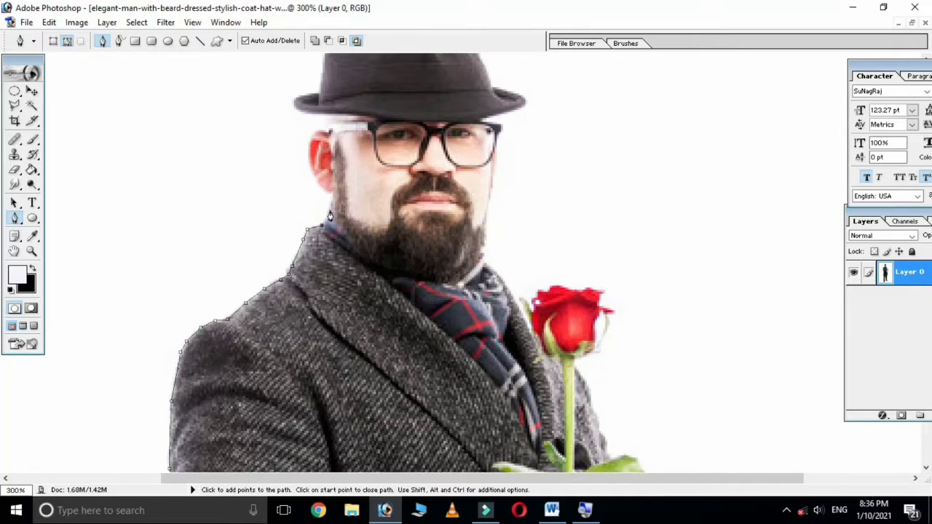
Step: Zoom in further and outline around the ear and the whole hat
{"action": "key", "text": "ctrl+plus"}
{"action": "left_click_drag", "start_coordinate": [323, 194], "coordinate": [324, 375]}
{"action": "left_click", "coordinate": [261, 300]}
{"action": "left_click", "coordinate": [283, 289]}
{"action": "left_click", "coordinate": [242, 255]}
{"action": "left_click", "coordinate": [267, 238]}
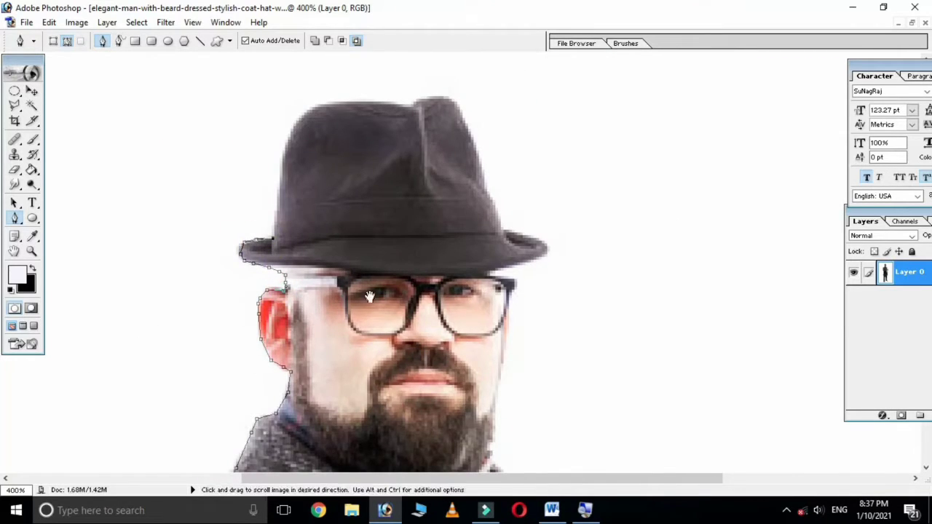
{"action": "left_click_drag", "start_coordinate": [370, 297], "coordinate": [370, 378]}
{"action": "left_click", "coordinate": [287, 226]}
{"action": "left_click", "coordinate": [327, 186]}
{"action": "left_click", "coordinate": [417, 187]}
{"action": "left_click", "coordinate": [484, 259]}
{"action": "left_click", "coordinate": [546, 331]}
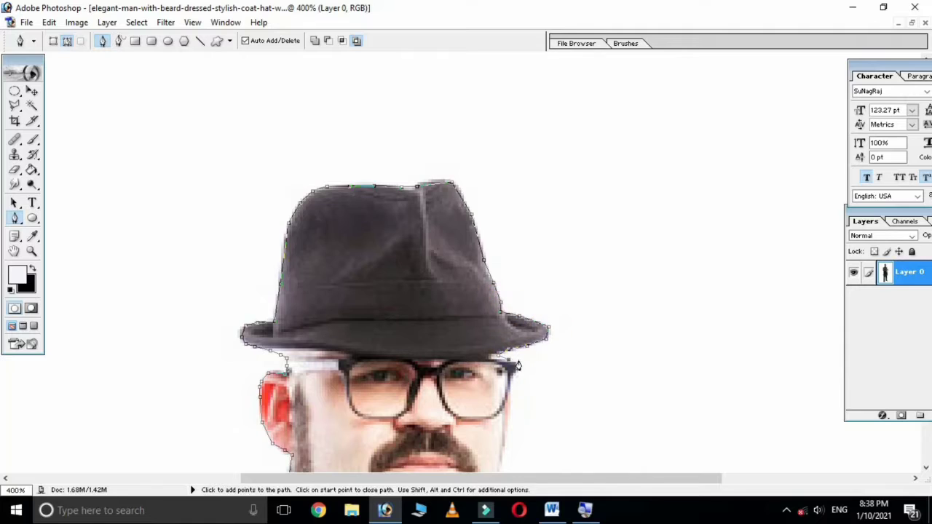
Step: Trace down the cheek and beard, then around the rose head, stem and leaf tip
{"action": "left_click_drag", "start_coordinate": [517, 364], "coordinate": [425, 186]}
{"action": "left_click", "coordinate": [417, 236]}
{"action": "left_click", "coordinate": [411, 269]}
{"action": "left_click_drag", "start_coordinate": [452, 408], "coordinate": [408, 189]}
{"action": "left_click", "coordinate": [513, 193]}
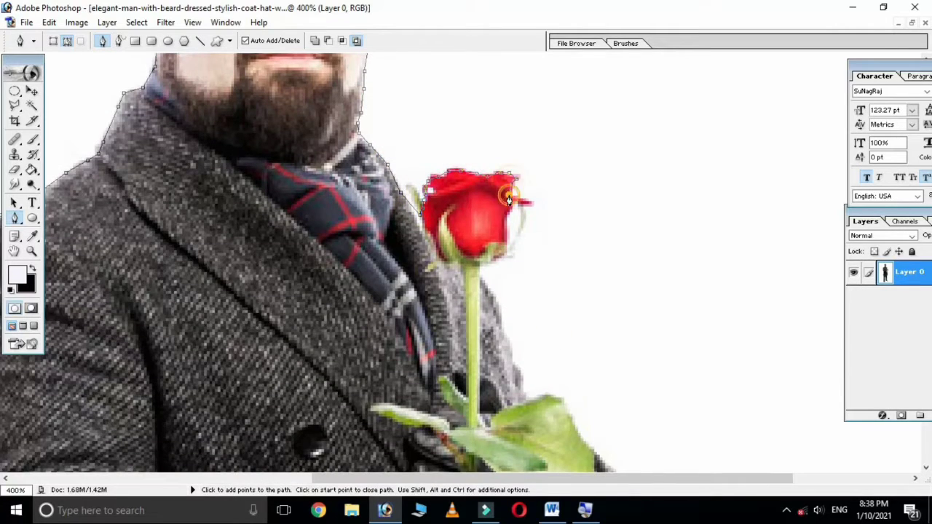
{"action": "left_click", "coordinate": [489, 233]}
{"action": "left_click", "coordinate": [497, 275]}
{"action": "left_click_drag", "start_coordinate": [510, 329], "coordinate": [380, 182]}
{"action": "left_click_drag", "start_coordinate": [484, 327], "coordinate": [453, 108]}
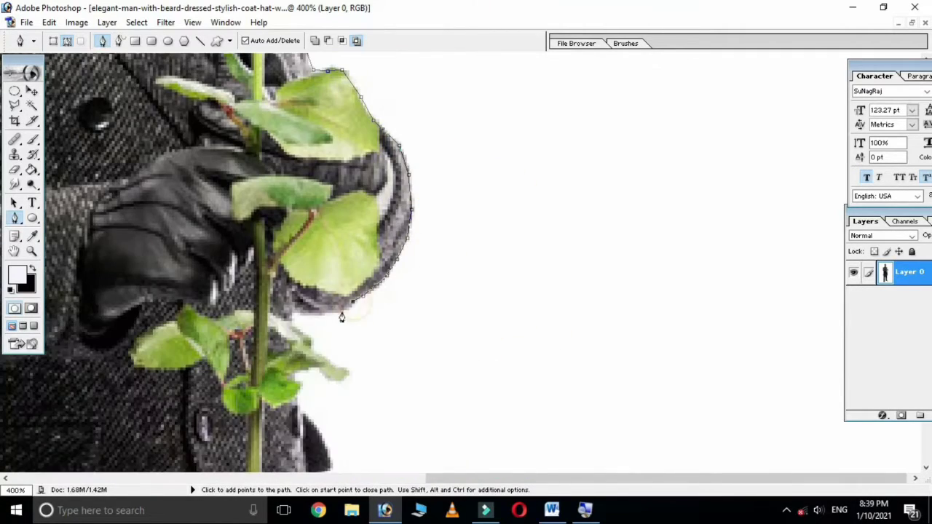
{"action": "left_click", "coordinate": [343, 316]}
Step: Follow the coat's lower right edge down the jeans and around the right shoe and heel
{"action": "left_click_drag", "start_coordinate": [335, 375], "coordinate": [361, 191]}
{"action": "left_click_drag", "start_coordinate": [374, 313], "coordinate": [327, 109]}
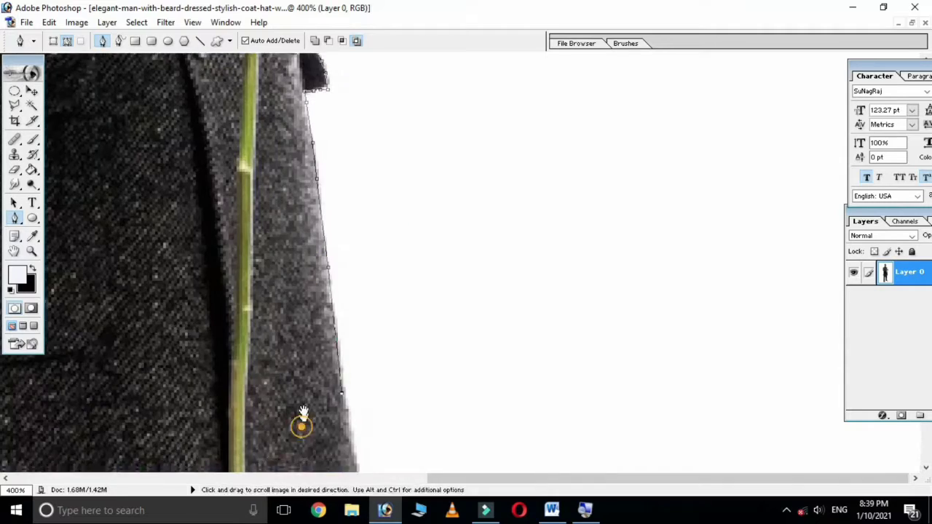
{"action": "left_click_drag", "start_coordinate": [301, 426], "coordinate": [283, 146]}
{"action": "left_click_drag", "start_coordinate": [264, 297], "coordinate": [254, 109]}
{"action": "left_click", "coordinate": [242, 248]}
{"action": "left_click_drag", "start_coordinate": [251, 408], "coordinate": [280, 189]}
{"action": "left_click_drag", "start_coordinate": [276, 342], "coordinate": [318, 72]}
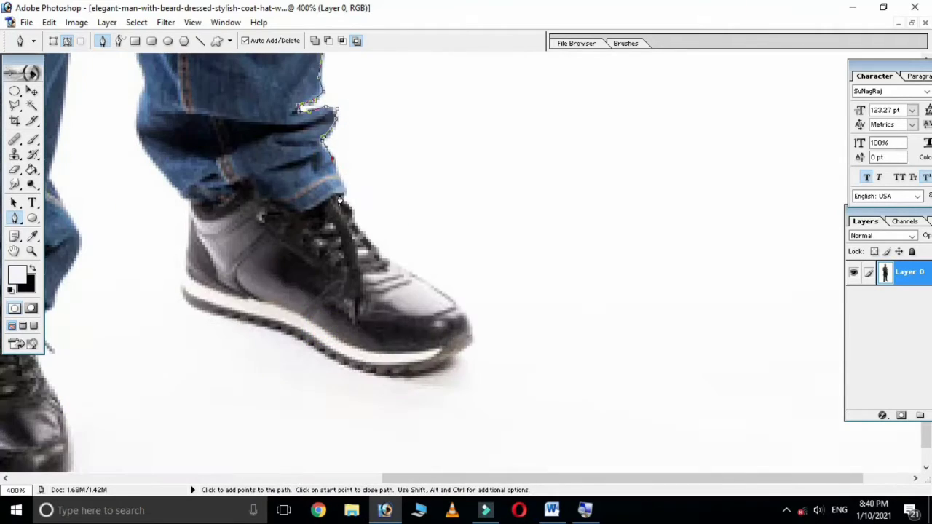
{"action": "left_click", "coordinate": [356, 219]}
{"action": "left_click", "coordinate": [426, 285]}
{"action": "left_click", "coordinate": [472, 334]}
{"action": "left_click", "coordinate": [367, 373]}
{"action": "left_click", "coordinate": [276, 338]}
{"action": "left_click", "coordinate": [211, 321]}
Step: Trace up the jeans' inner edge and back down the left leg's inner edge
{"action": "left_click_drag", "start_coordinate": [211, 320], "coordinate": [354, 326]}
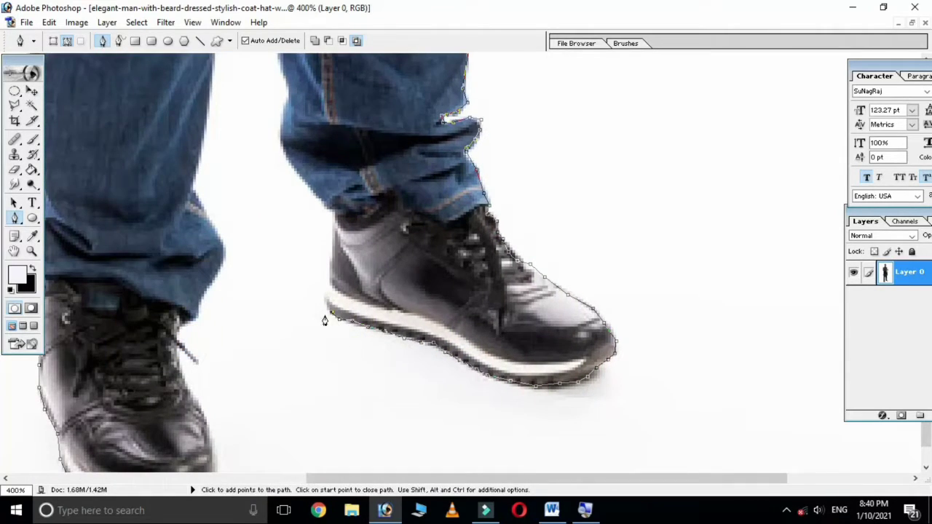
{"action": "left_click", "coordinate": [331, 218]}
{"action": "left_click", "coordinate": [291, 160]}
{"action": "left_click", "coordinate": [284, 109]}
{"action": "left_click_drag", "start_coordinate": [287, 93], "coordinate": [322, 228]}
{"action": "left_click", "coordinate": [322, 228]}
{"action": "left_click", "coordinate": [297, 327]}
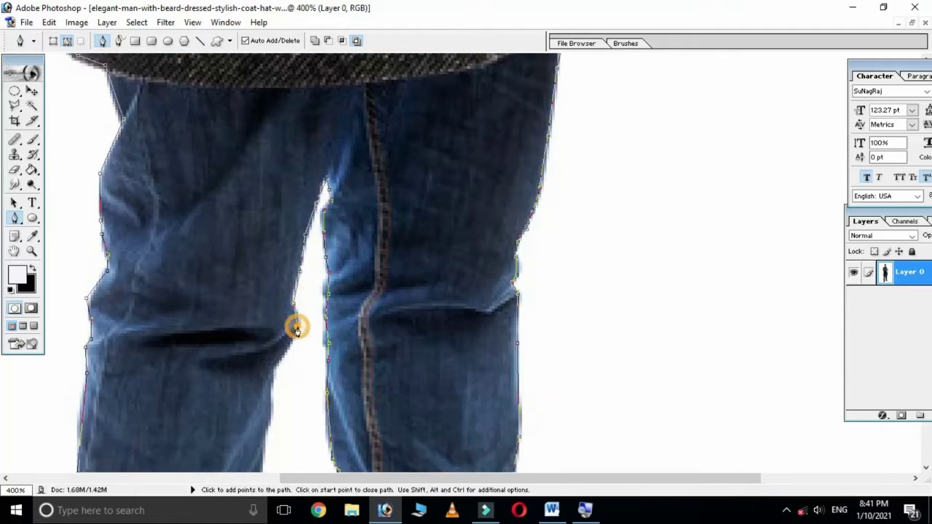
{"action": "left_click_drag", "start_coordinate": [297, 327], "coordinate": [395, 281]}
{"action": "left_click", "coordinate": [430, 326]}
{"action": "left_click_drag", "start_coordinate": [429, 340], "coordinate": [455, 142]}
Step: Trace the left shoe's right side and sole, closing the path at its first anchor
{"action": "left_click", "coordinate": [437, 276]}
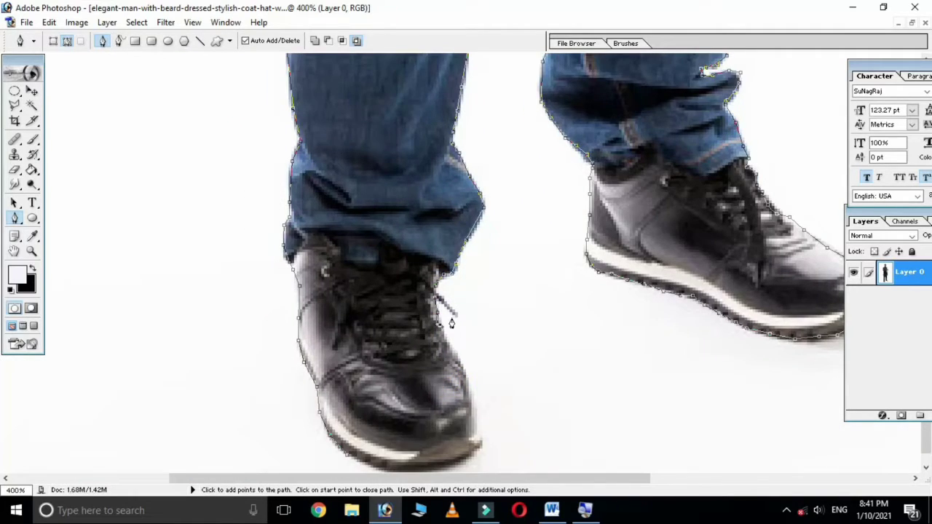
{"action": "left_click", "coordinate": [447, 335]}
{"action": "left_click", "coordinate": [466, 393]}
{"action": "left_click", "coordinate": [407, 424]}
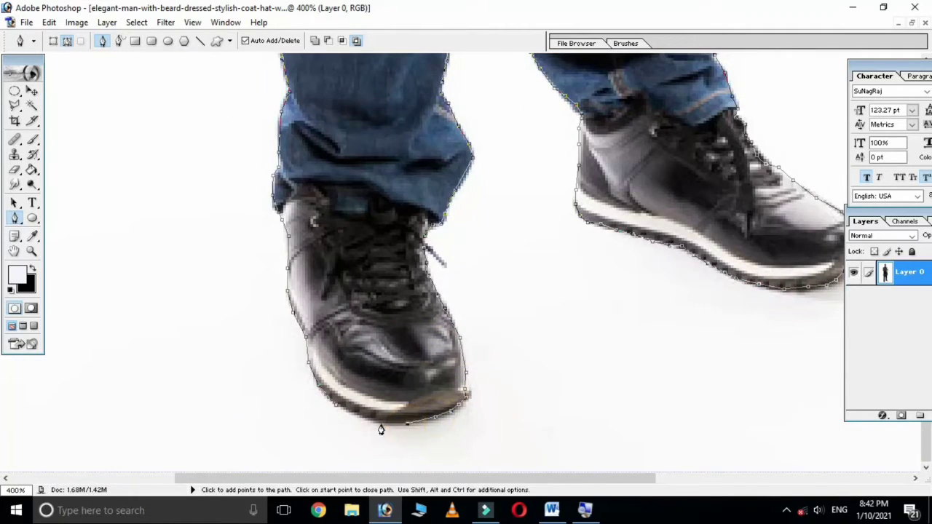
{"action": "left_click", "coordinate": [379, 423]}
{"action": "left_click", "coordinate": [357, 422]}
{"action": "left_click", "coordinate": [336, 408]}
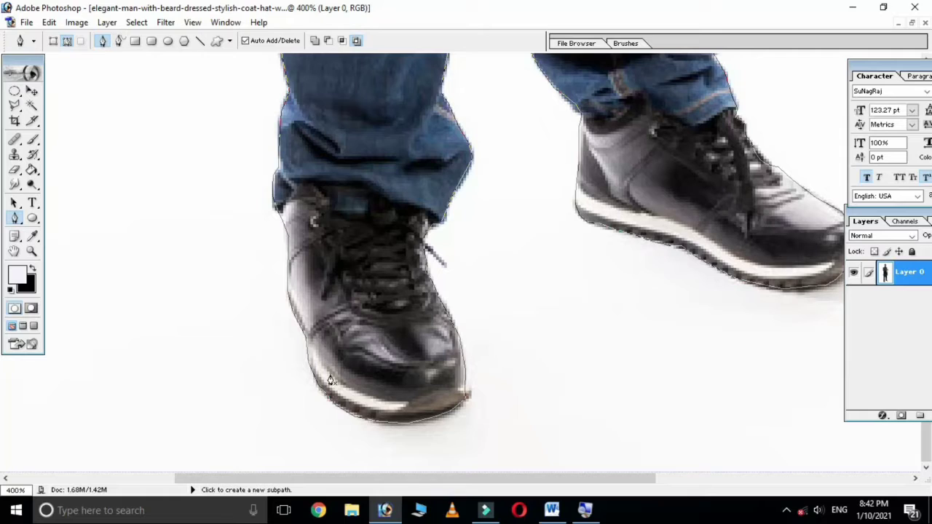
Step: Zoom out, turn the man's path into a selection, and restore the window beside the waterfall photo
{"action": "key", "text": "ctrl+minus"}
{"action": "key", "text": "ctrl+minus"}
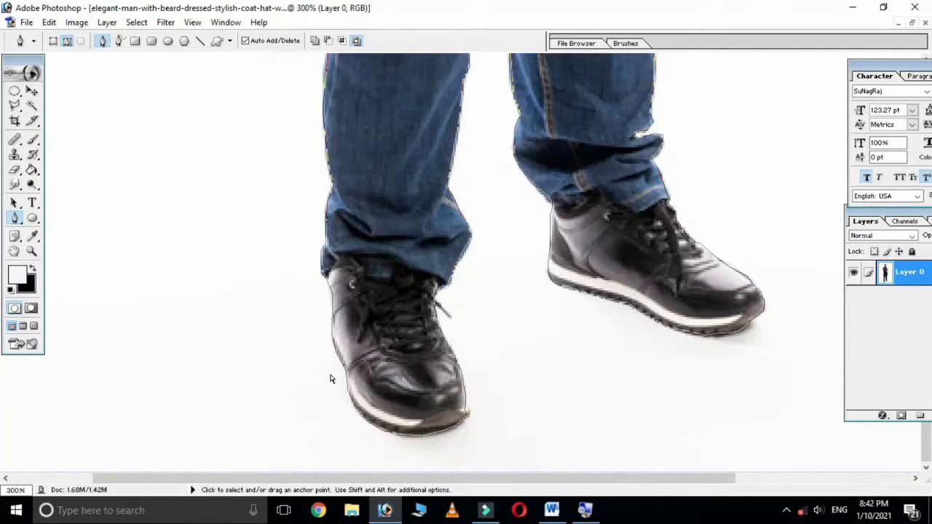
{"action": "key", "text": "ctrl+minus"}
{"action": "key", "text": "ctrl+minus"}
{"action": "key", "text": "ctrl+minus"}
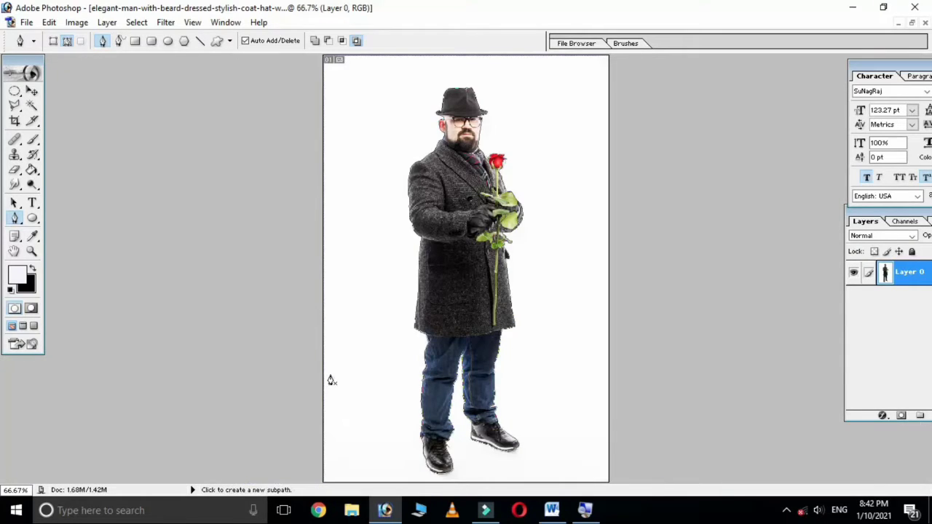
{"action": "key", "text": "ctrl+Return"}
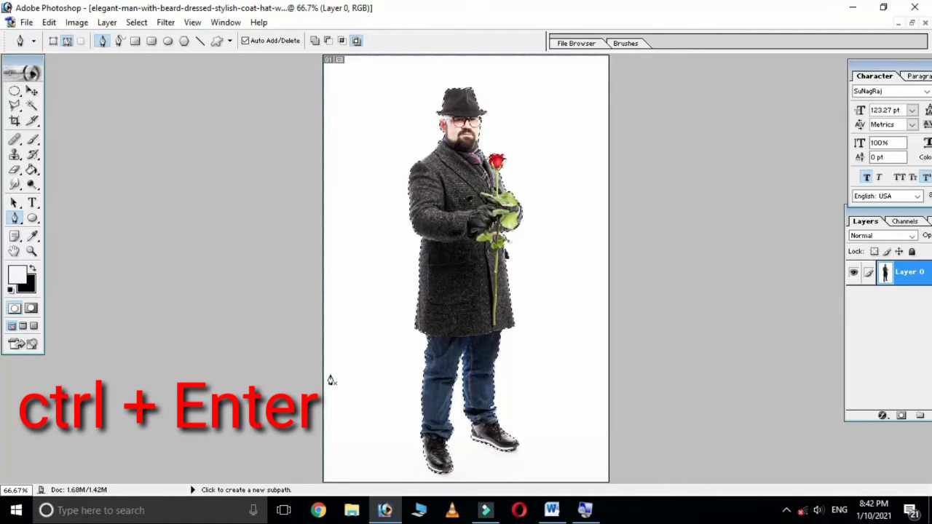
{"action": "left_click", "coordinate": [910, 21]}
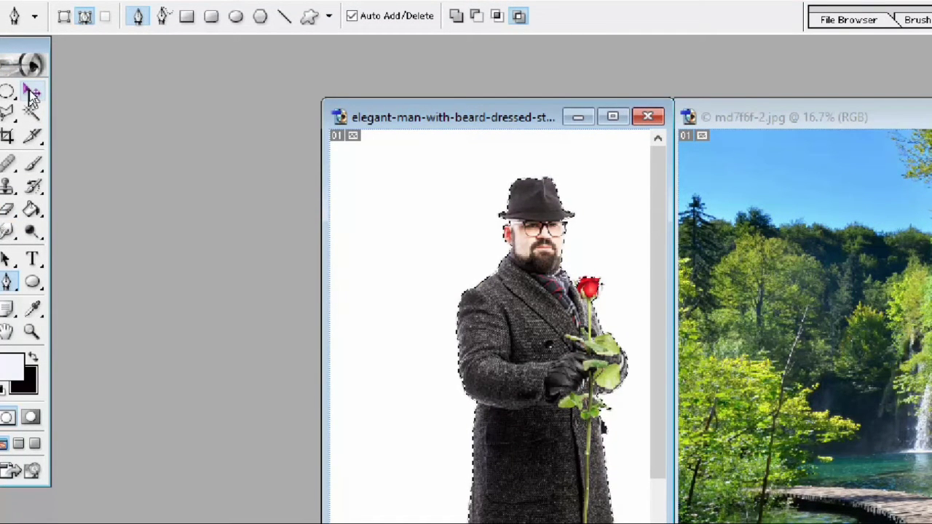
Step: Drag the selected man into md7f6f-2.jpg as Layer 1 and maximize the waterfall window
{"action": "left_click", "coordinate": [32, 93]}
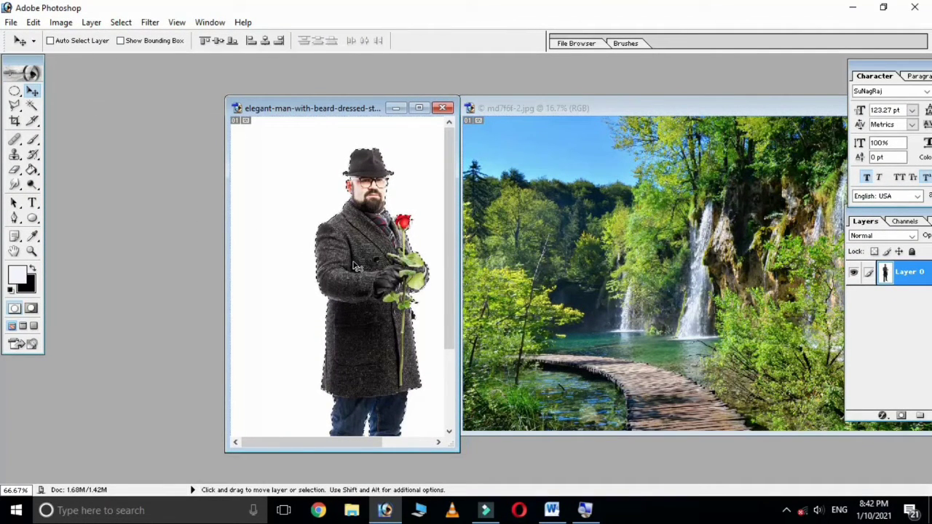
{"action": "mouse_move", "coordinate": [353, 254]}
{"action": "left_mouse_down"}
{"action": "mouse_move", "coordinate": [597, 265]}
{"action": "mouse_move", "coordinate": [655, 337]}
{"action": "left_mouse_up"}
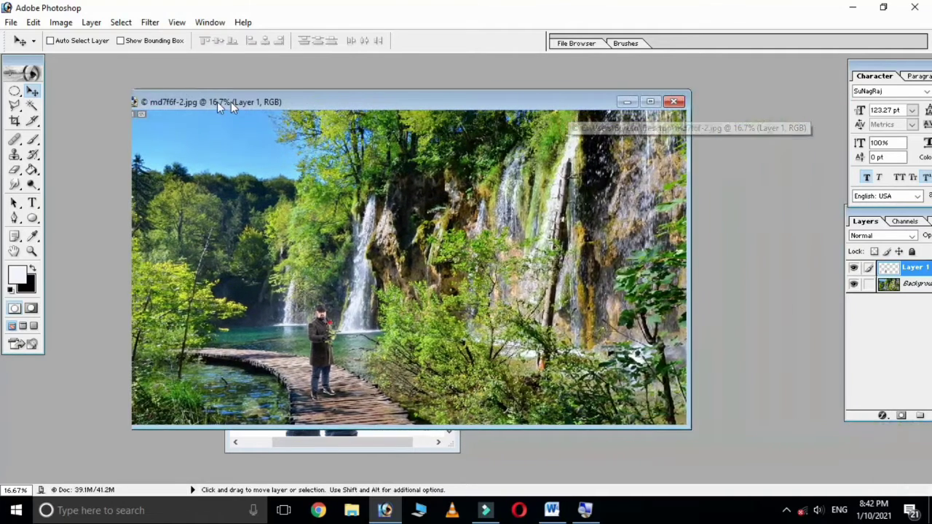
{"action": "left_click_drag", "start_coordinate": [568, 109], "coordinate": [176, 102]}
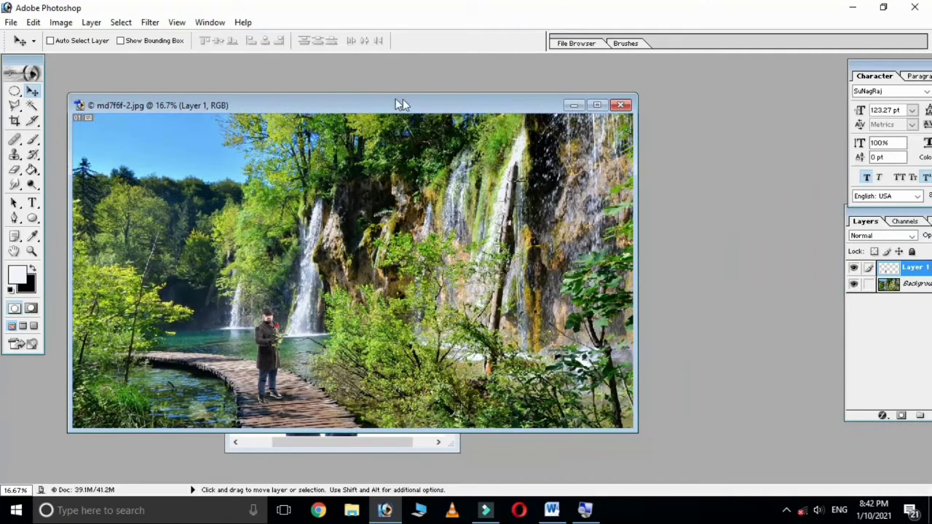
{"action": "left_click", "coordinate": [596, 106]}
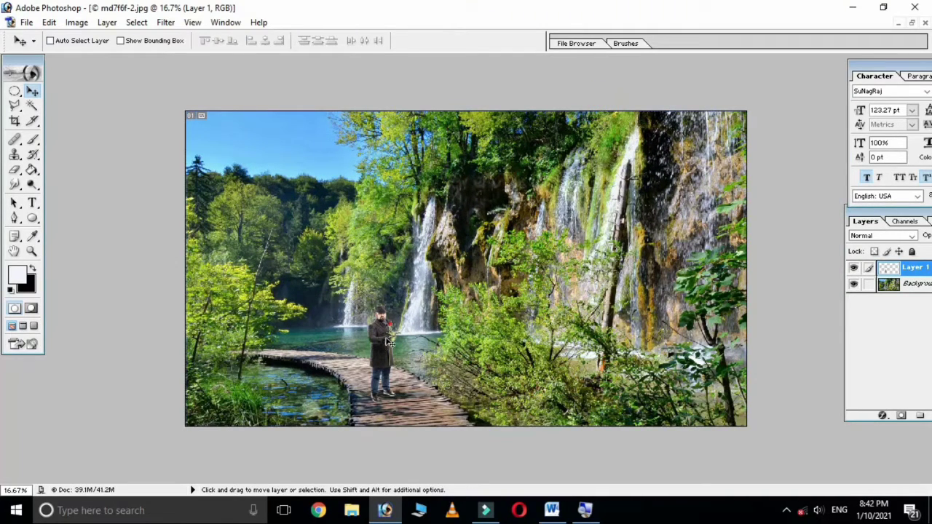
Step: Scale the man up to about 327% and raise him higher on the boardwalk
{"action": "left_click_drag", "start_coordinate": [390, 342], "coordinate": [406, 353]}
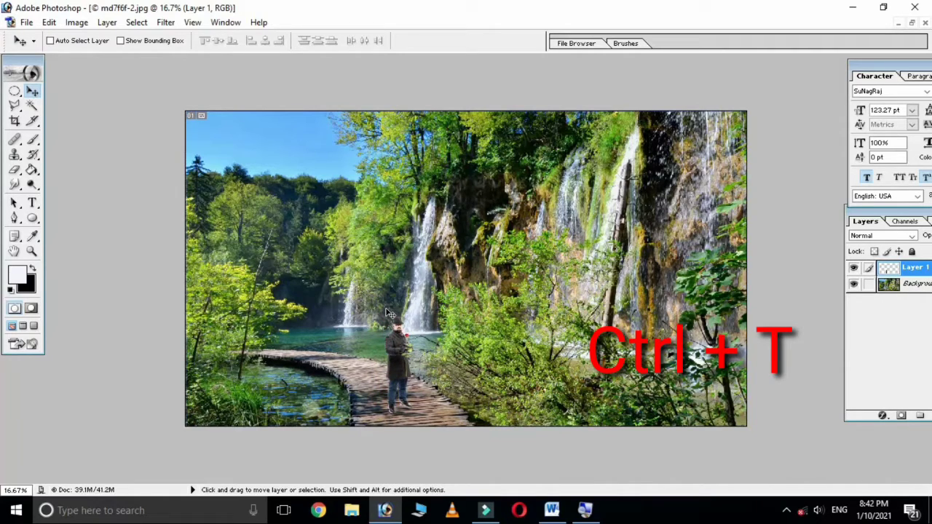
{"action": "key", "text": "ctrl+t"}
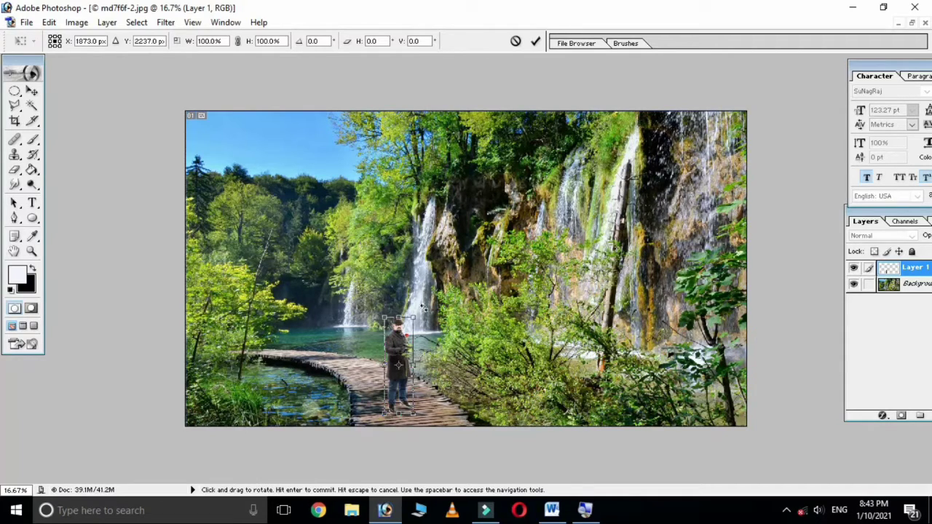
{"action": "left_click_drag", "start_coordinate": [412, 316], "coordinate": [423, 285]}
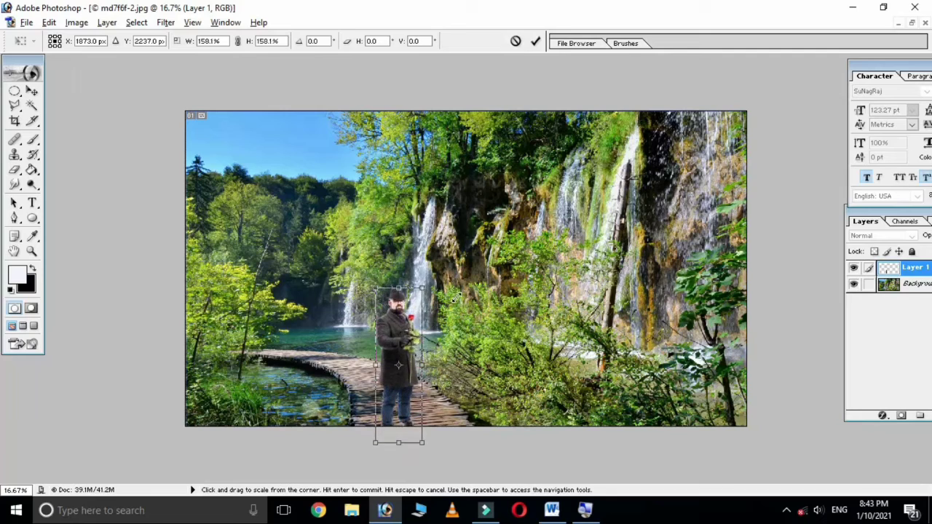
{"action": "left_click_drag", "start_coordinate": [400, 348], "coordinate": [401, 329]}
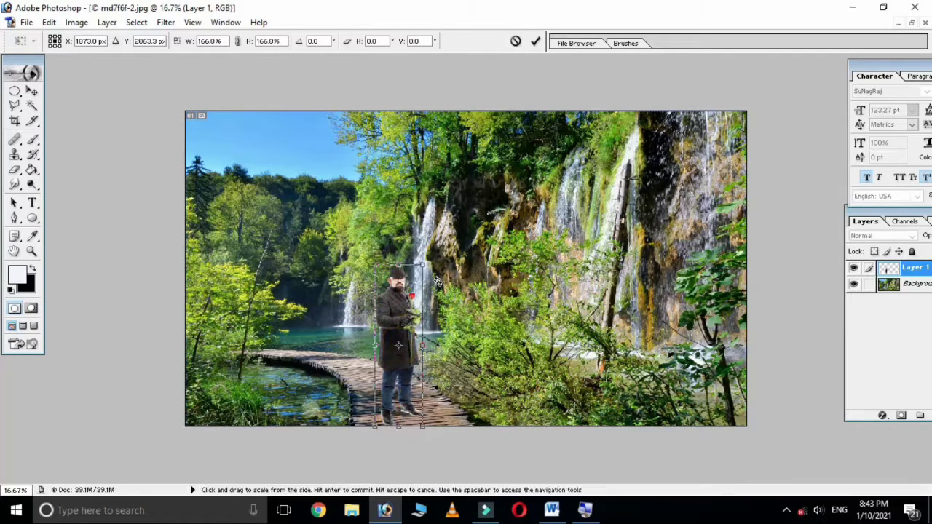
{"action": "left_click_drag", "start_coordinate": [423, 260], "coordinate": [445, 191]}
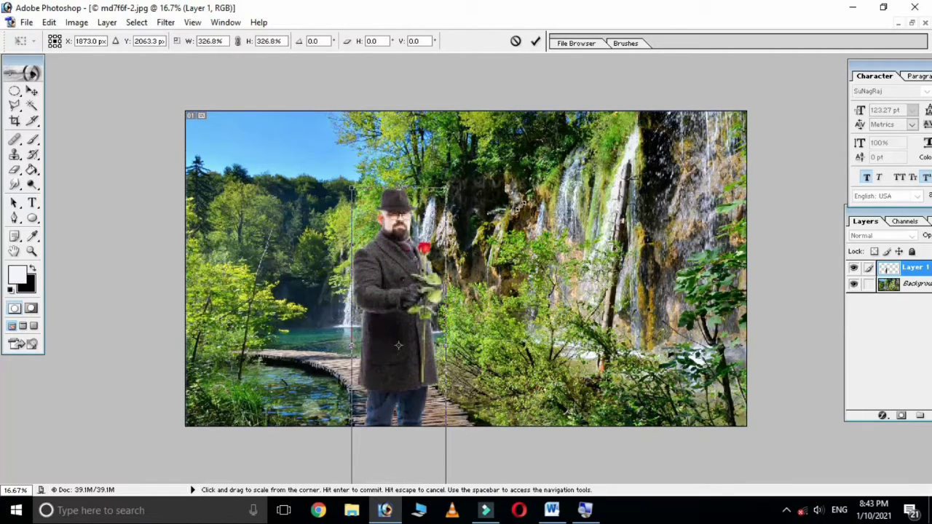
{"action": "left_click_drag", "start_coordinate": [412, 322], "coordinate": [407, 302]}
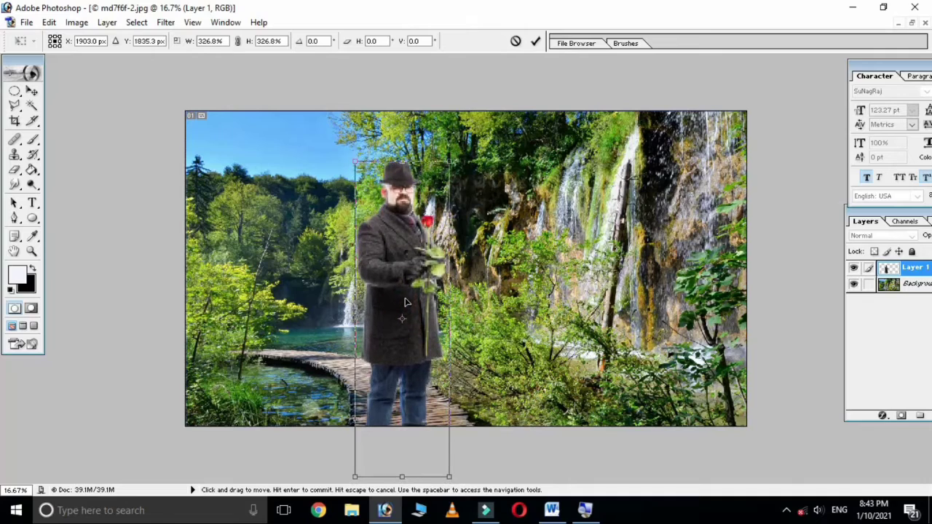
{"action": "key", "text": "Return"}
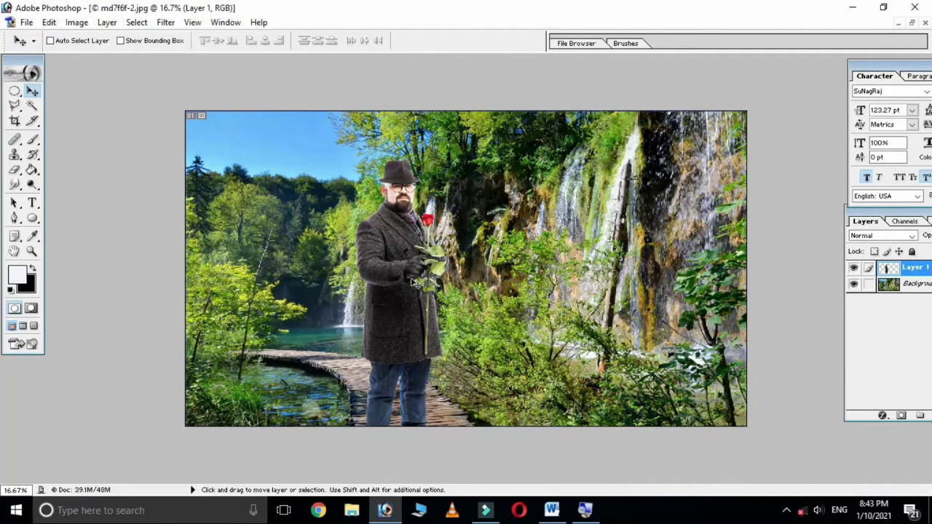
Step: Shrink the man to about 92% and fine-tune his position on the boardwalk
{"action": "left_click_drag", "start_coordinate": [411, 280], "coordinate": [417, 255]}
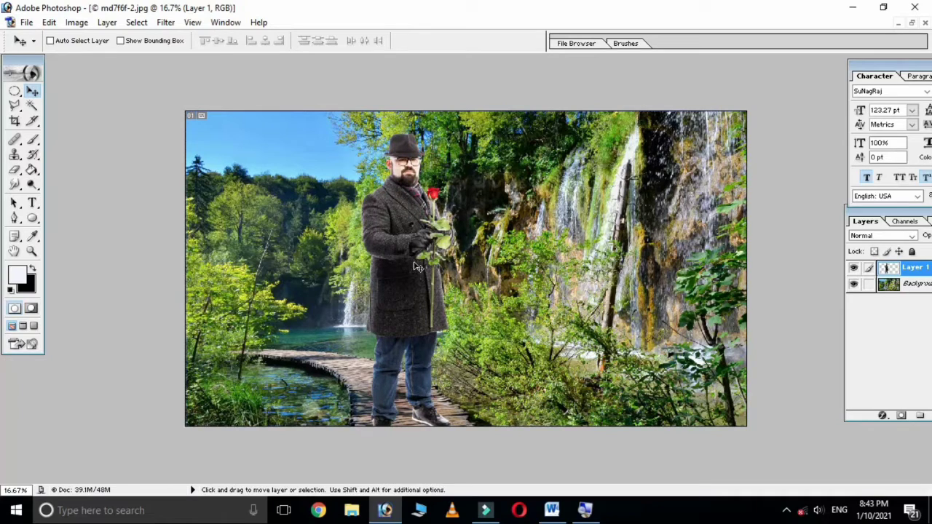
{"action": "key", "text": "ctrl+t"}
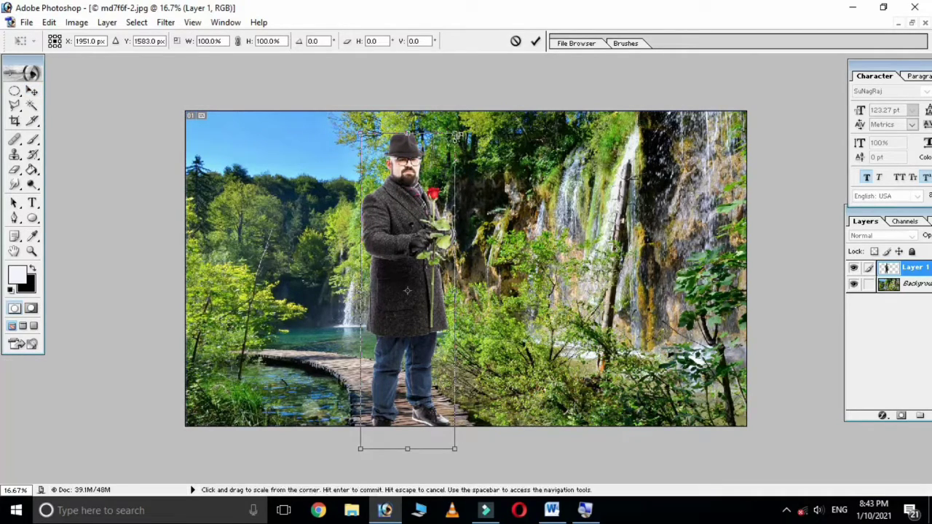
{"action": "left_click_drag", "start_coordinate": [454, 134], "coordinate": [444, 145]}
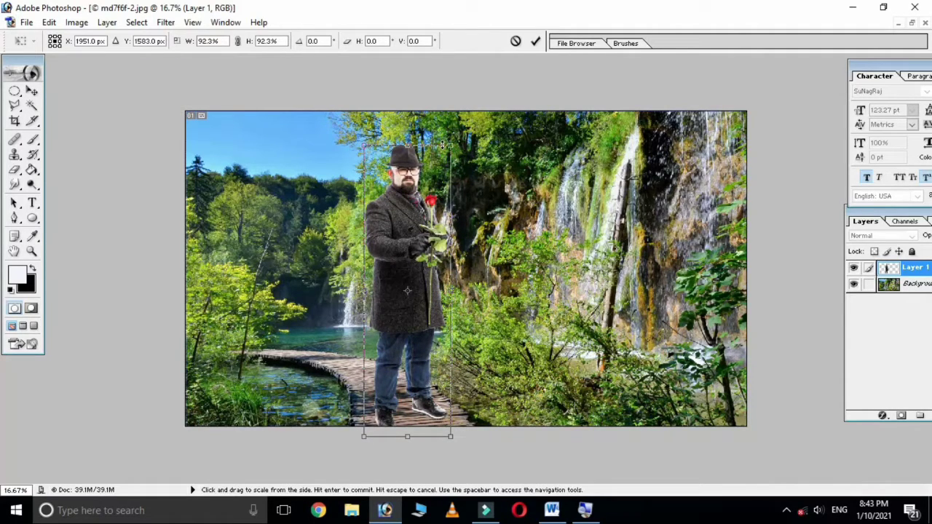
{"action": "key", "text": "Return"}
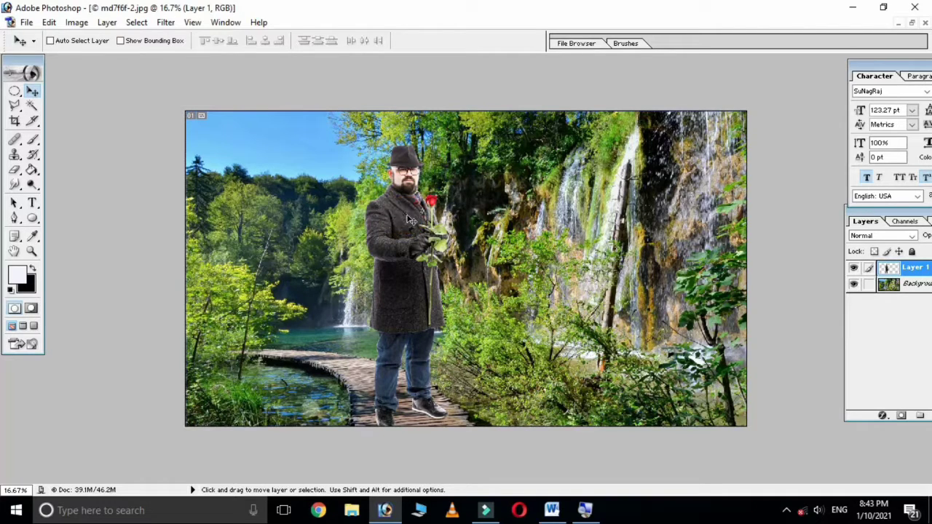
{"action": "left_click_drag", "start_coordinate": [410, 220], "coordinate": [414, 218]}
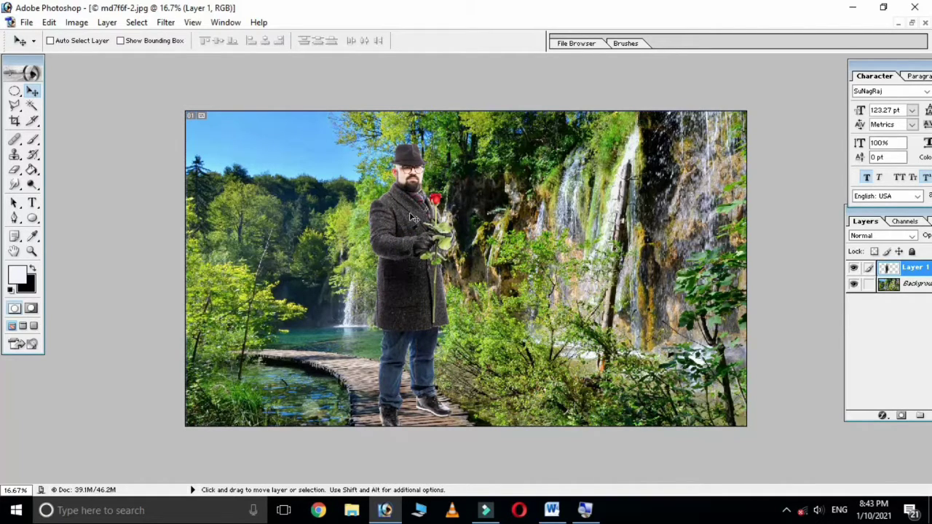
Step: Zoom the composite in to 50% around the man's coat, hand and rose
{"action": "scroll", "coordinate": [410, 217], "scroll_direction": "up", "scroll_amount": 1}
{"action": "scroll", "coordinate": [411, 217], "scroll_direction": "up", "scroll_amount": 1}
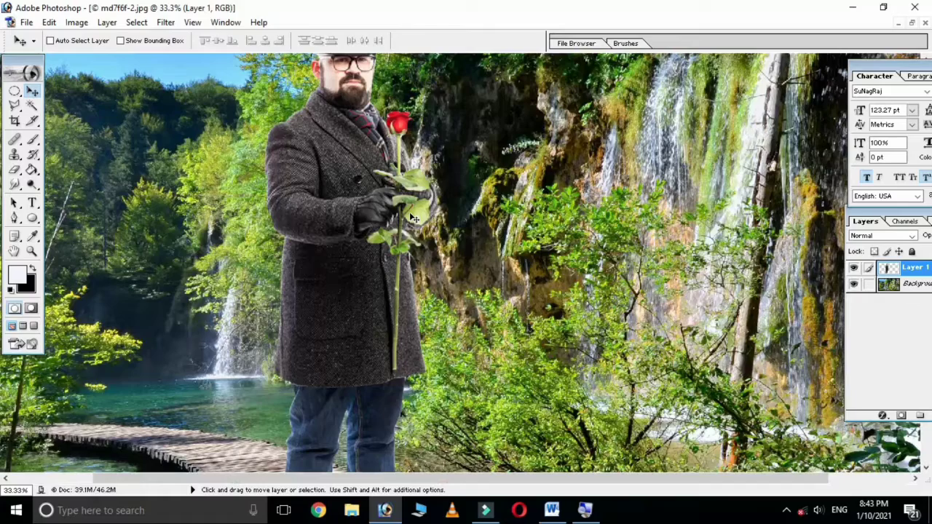
{"action": "scroll", "coordinate": [411, 217], "scroll_direction": "up", "scroll_amount": 1}
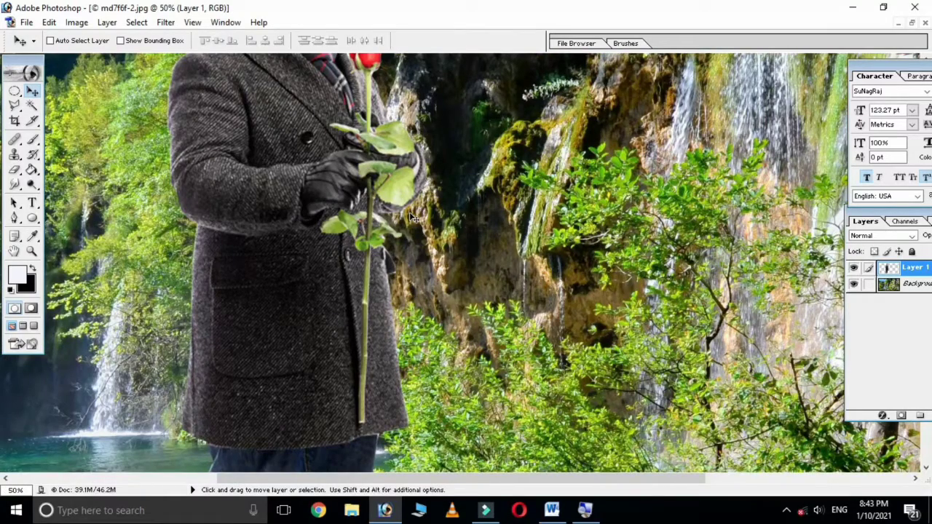
{"action": "scroll", "coordinate": [411, 217], "scroll_direction": "down", "scroll_amount": 2}
{"action": "scroll", "coordinate": [411, 215], "scroll_direction": "down", "scroll_amount": 2}
{"action": "scroll", "coordinate": [411, 214], "scroll_direction": "down", "scroll_amount": 2}
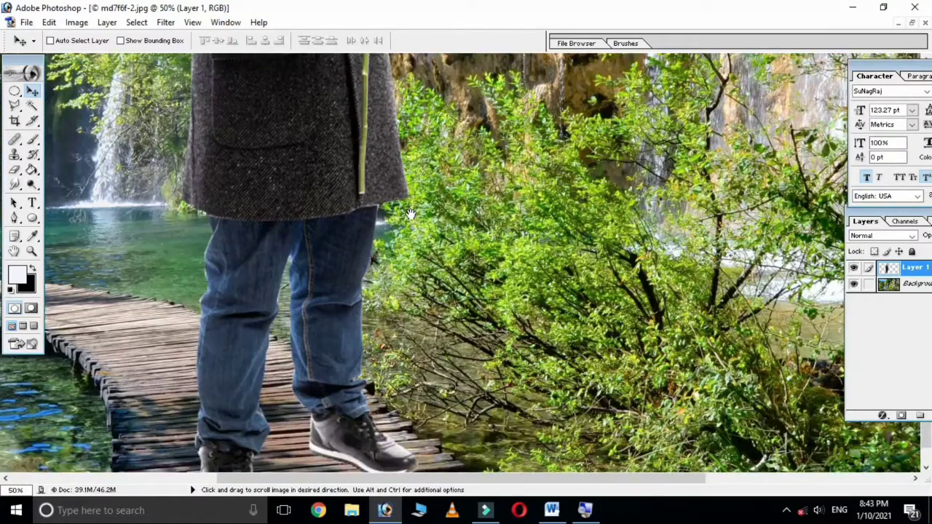
{"action": "scroll", "coordinate": [412, 214], "scroll_direction": "down", "scroll_amount": 1}
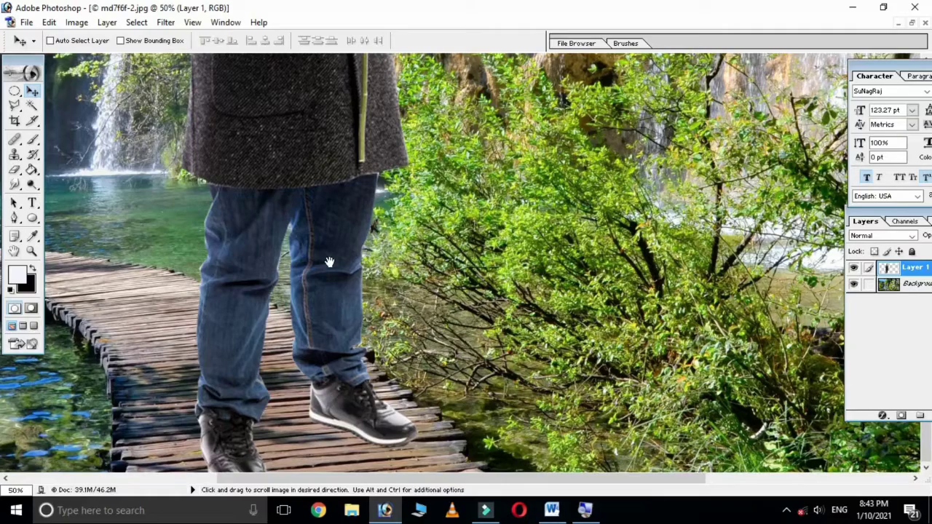
Step: Pan the 50% view across the man's legs and boardwalk, then back to his coat and rose
{"action": "left_click_drag", "start_coordinate": [329, 262], "coordinate": [401, 233]}
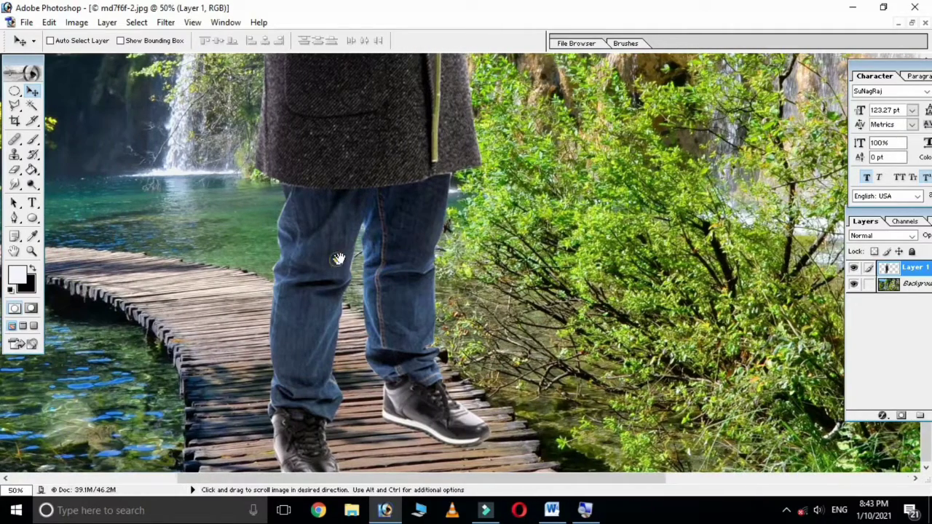
{"action": "left_click_drag", "start_coordinate": [339, 258], "coordinate": [432, 214]}
{"action": "mouse_move", "coordinate": [447, 162]}
{"action": "left_mouse_down"}
{"action": "mouse_move", "coordinate": [389, 343]}
{"action": "mouse_move", "coordinate": [377, 354]}
{"action": "left_mouse_up"}
{"action": "scroll", "coordinate": [219, 353], "scroll_direction": "down", "scroll_amount": 1}
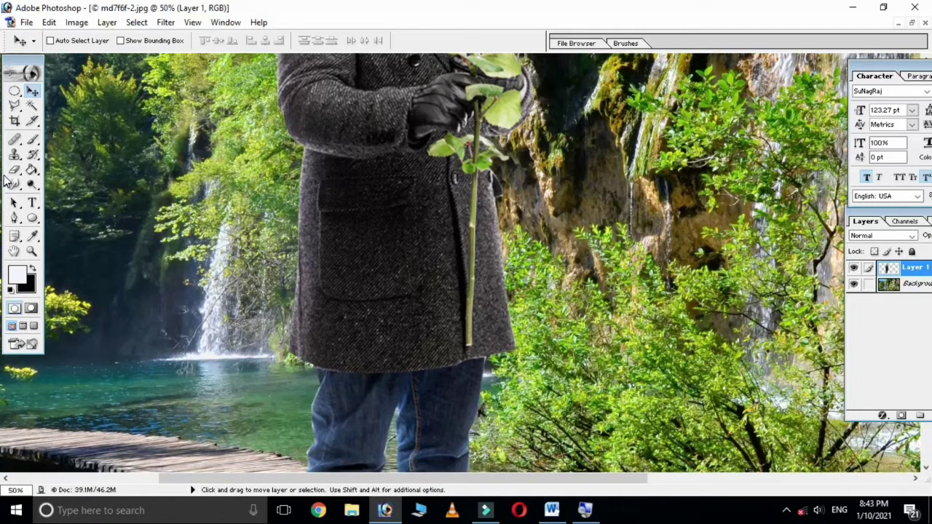
Step: With the Smudge tool, soften the coat's left edge and the left edge of the jeans
{"action": "left_click", "coordinate": [14, 187]}
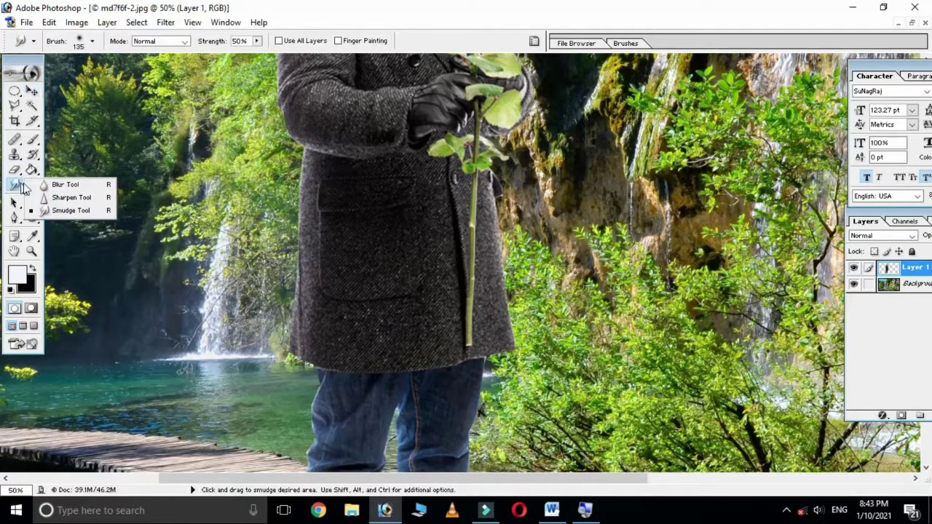
{"action": "left_click", "coordinate": [75, 210]}
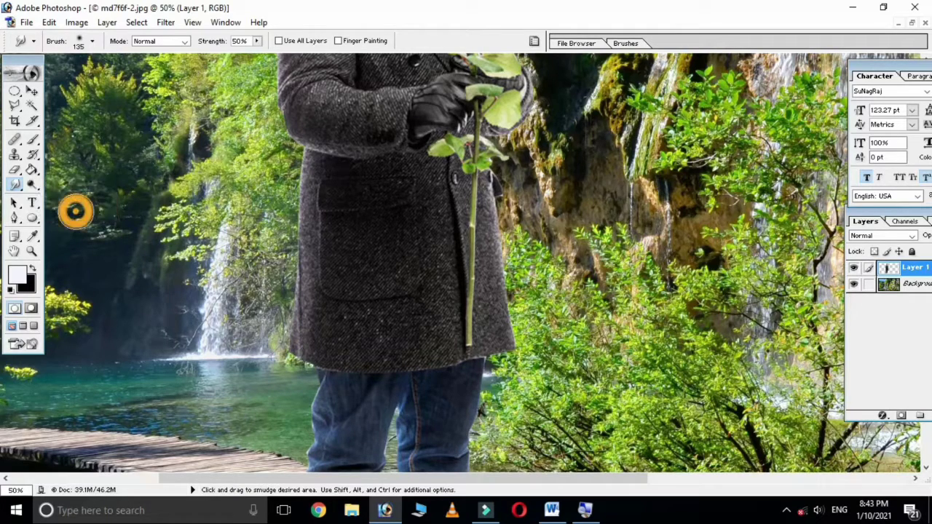
{"action": "mouse_move", "coordinate": [291, 329]}
{"action": "left_mouse_down"}
{"action": "mouse_move", "coordinate": [305, 229]}
{"action": "mouse_move", "coordinate": [299, 209]}
{"action": "mouse_move", "coordinate": [293, 345]}
{"action": "left_mouse_up"}
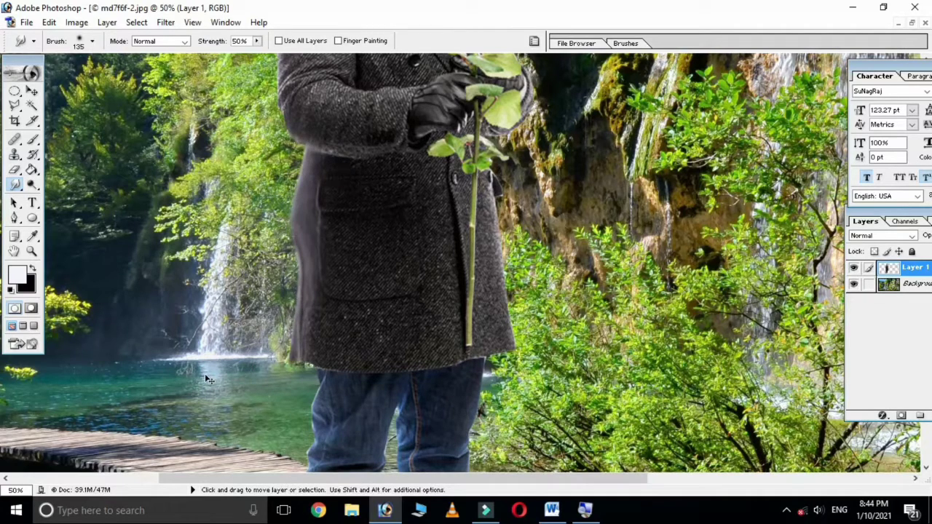
{"action": "left_click_drag", "start_coordinate": [297, 164], "coordinate": [300, 360]}
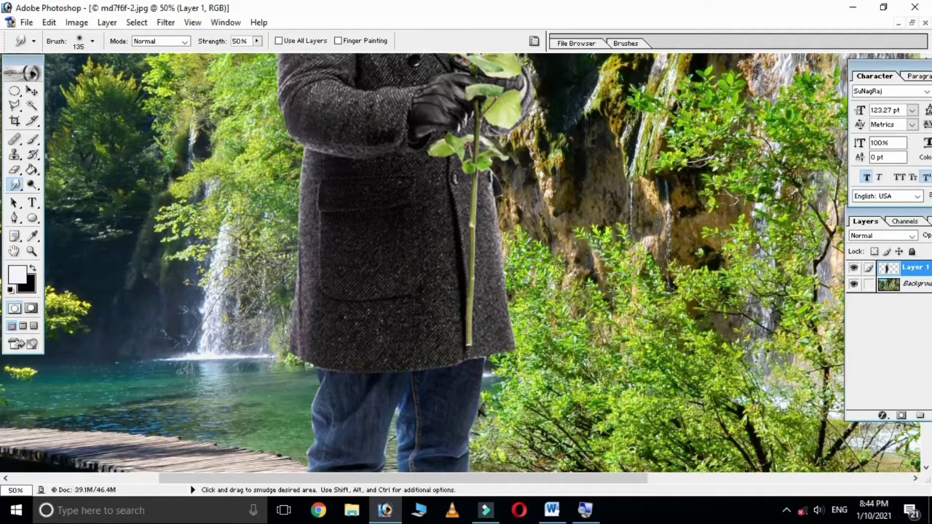
{"action": "left_click_drag", "start_coordinate": [310, 385], "coordinate": [313, 466]}
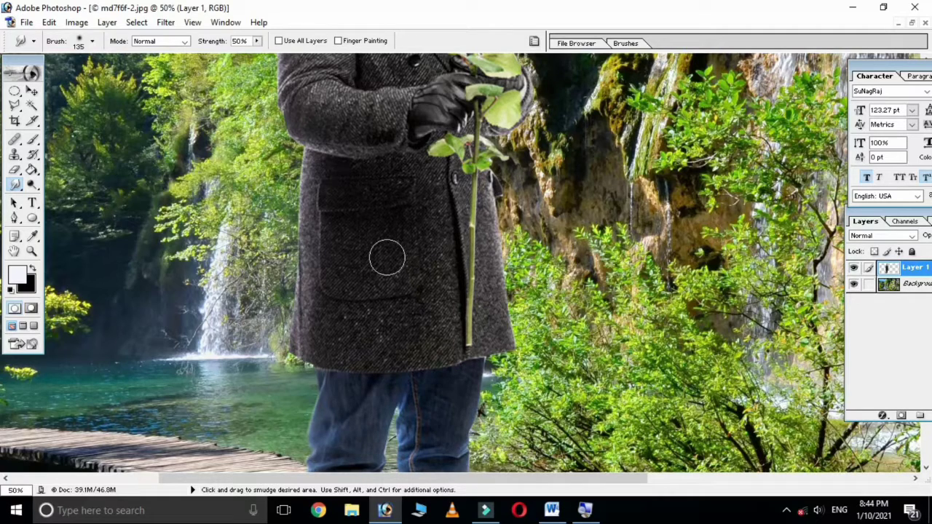
Step: Bring the man's head into view and smudge the edge of his cheek
{"action": "left_click", "coordinate": [405, 410]}
{"action": "mouse_move", "coordinate": [453, 279]}
{"action": "left_mouse_down"}
{"action": "mouse_move", "coordinate": [441, 354]}
{"action": "mouse_move", "coordinate": [397, 410]}
{"action": "left_mouse_up"}
{"action": "left_click_drag", "start_coordinate": [391, 258], "coordinate": [385, 404]}
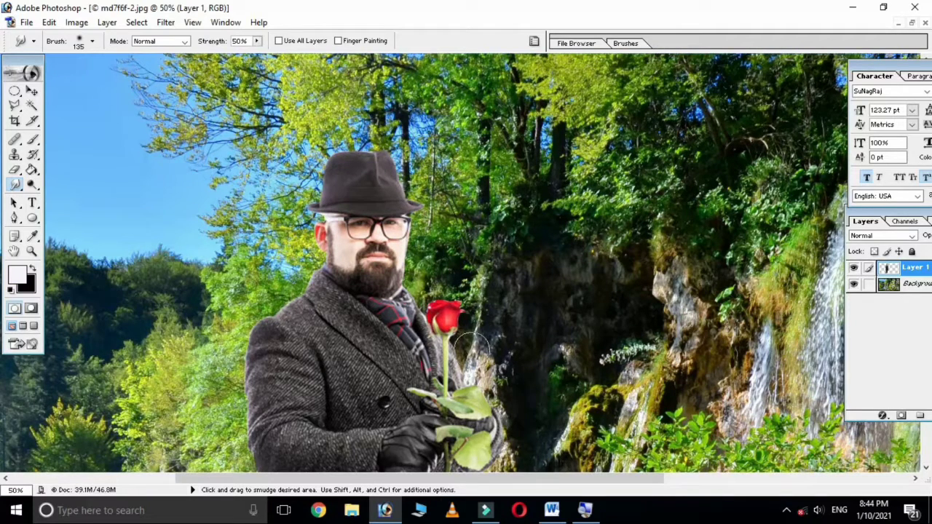
{"action": "key", "text": "space"}
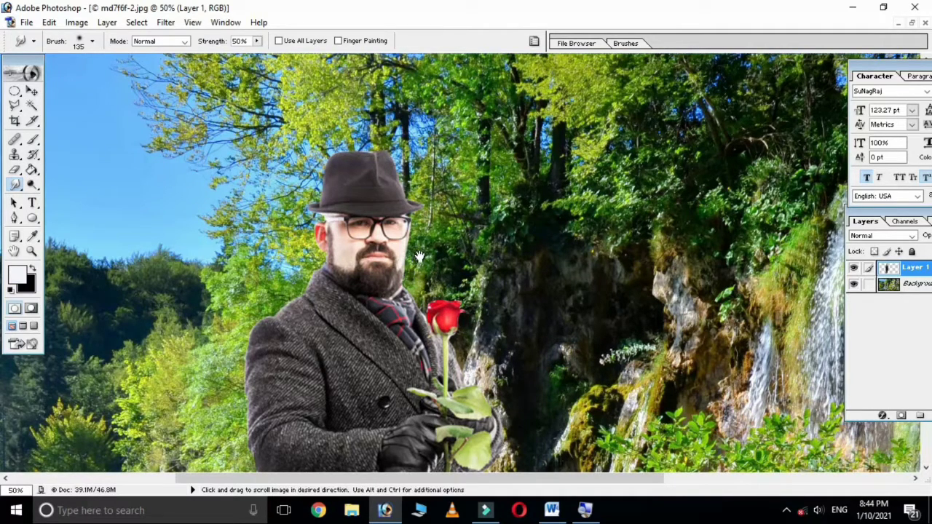
{"action": "left_click_drag", "start_coordinate": [411, 252], "coordinate": [412, 278]}
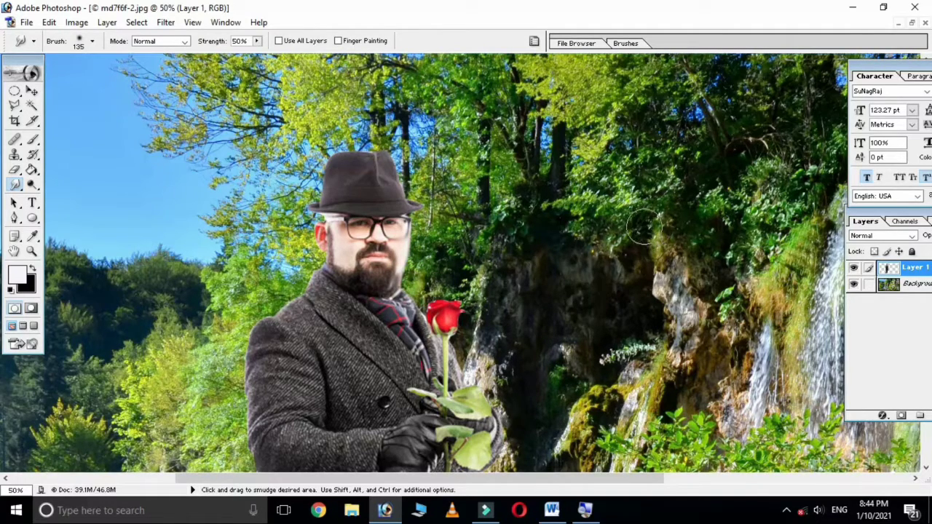
Step: Zoom out to 25% to see the whole blended composite
{"action": "key", "text": "v"}
{"action": "key", "text": "r"}
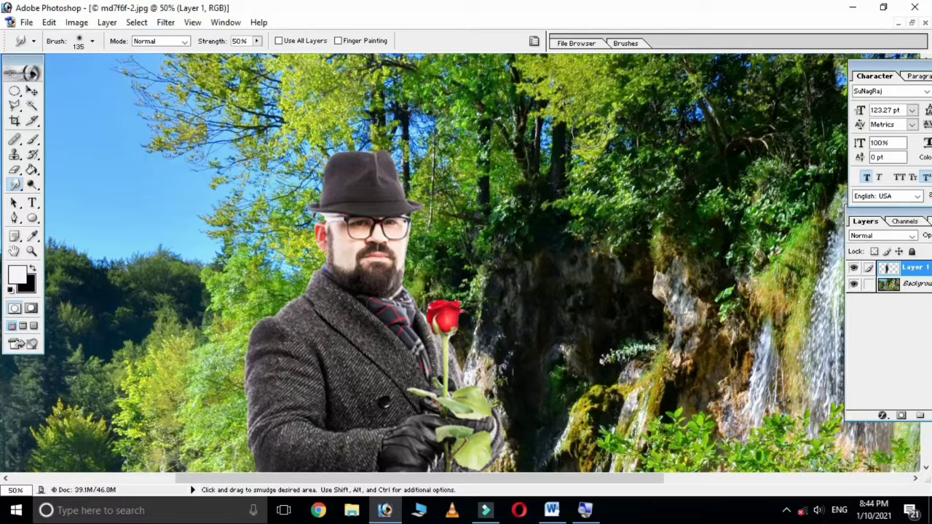
{"action": "key", "text": "v"}
{"action": "key", "text": "ctrl+minus"}
{"action": "key", "text": "ctrl+minus"}
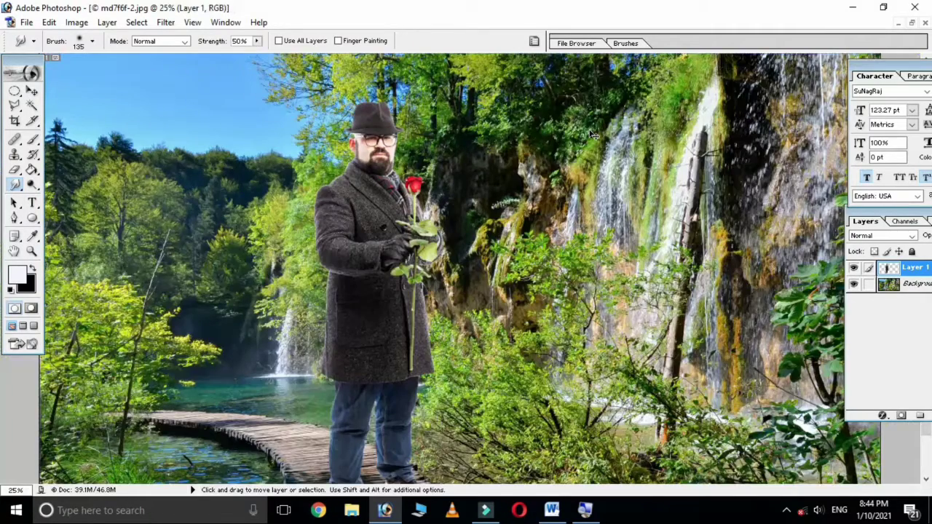
{"action": "key", "text": "ctrl+minus"}
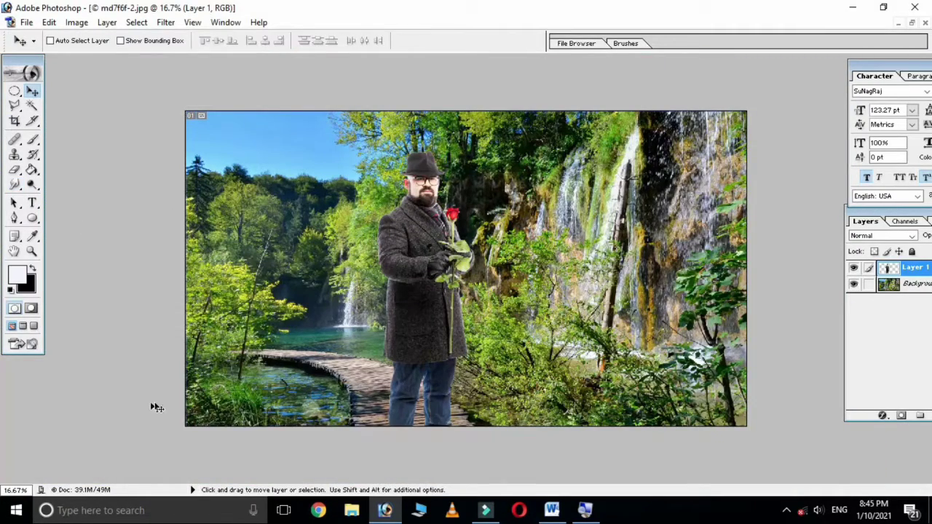
Step: Crop to a tall portrait frame around the man, boardwalk and small waterfall
{"action": "left_click", "coordinate": [15, 121]}
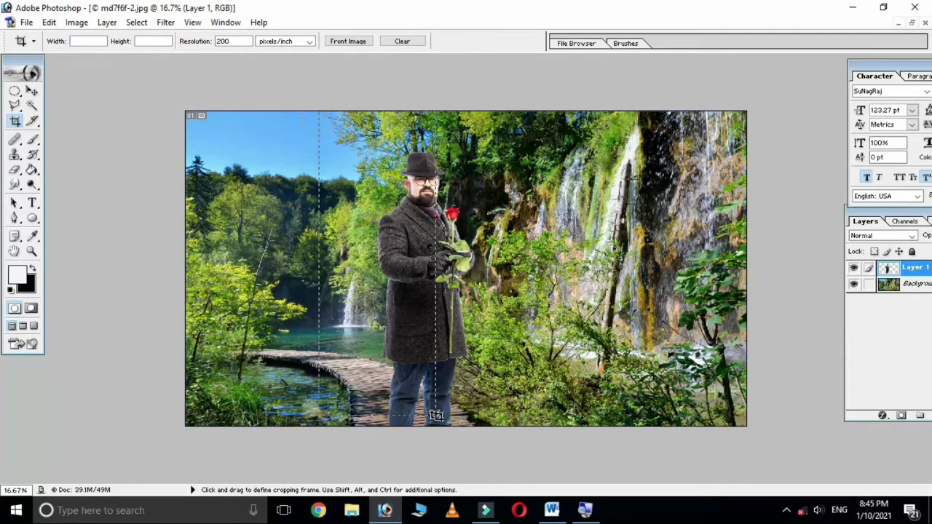
{"action": "left_click_drag", "start_coordinate": [374, 322], "coordinate": [517, 421]}
{"action": "key", "text": "Return"}
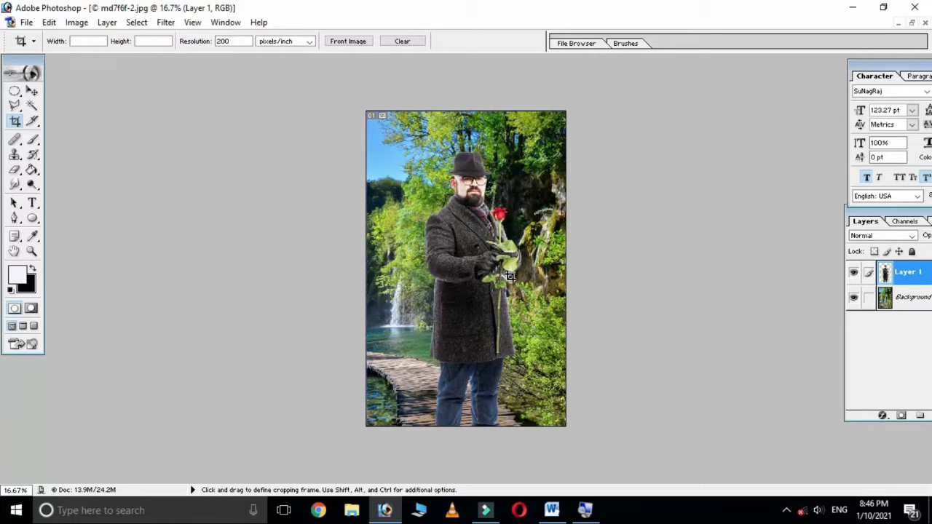
{"action": "key", "text": "v"}
{"action": "right_click", "coordinate": [465, 265]}
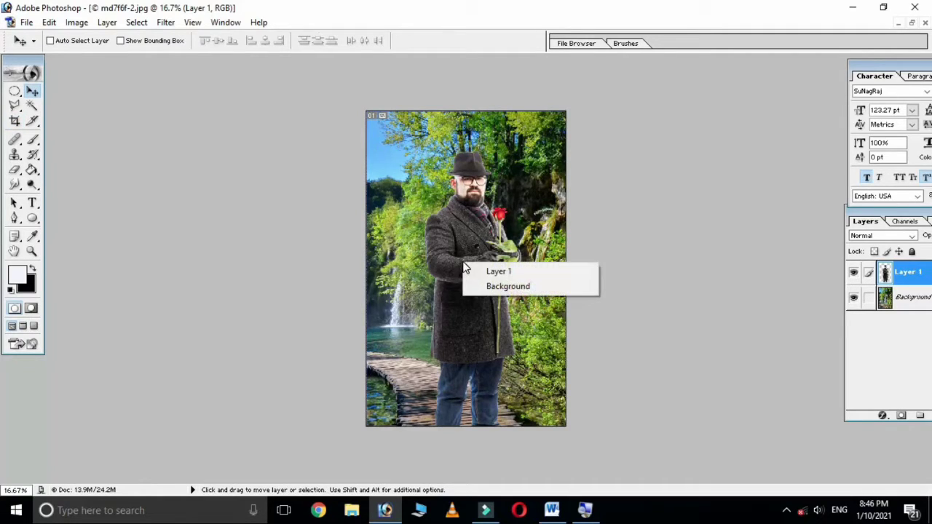
{"action": "left_click", "coordinate": [498, 272]}
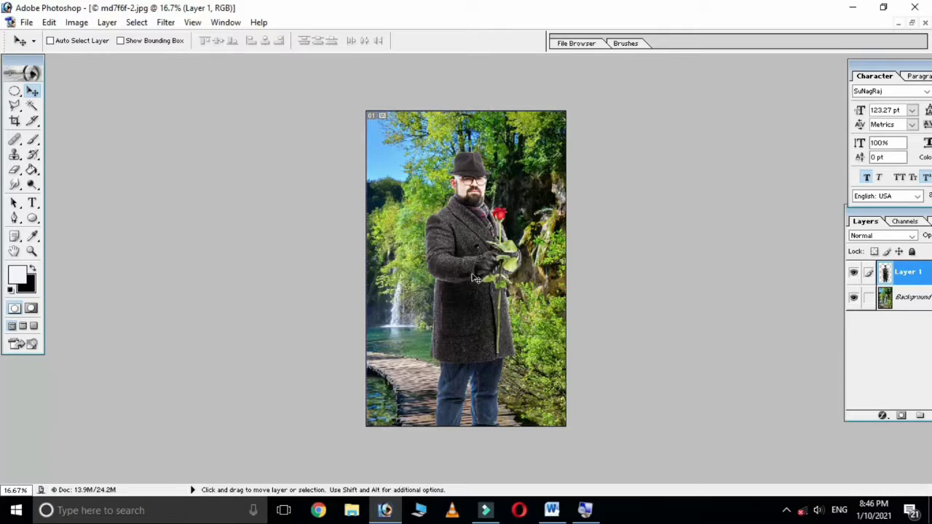
{"action": "left_click_drag", "start_coordinate": [475, 279], "coordinate": [472, 271]}
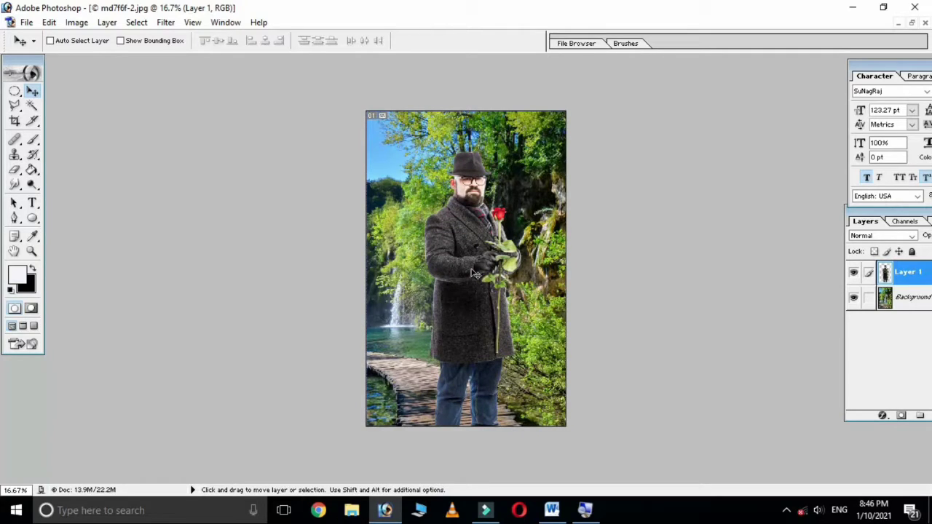
Step: Save a copy as JPEG with the file name 'background image'
{"action": "left_click", "coordinate": [26, 23]}
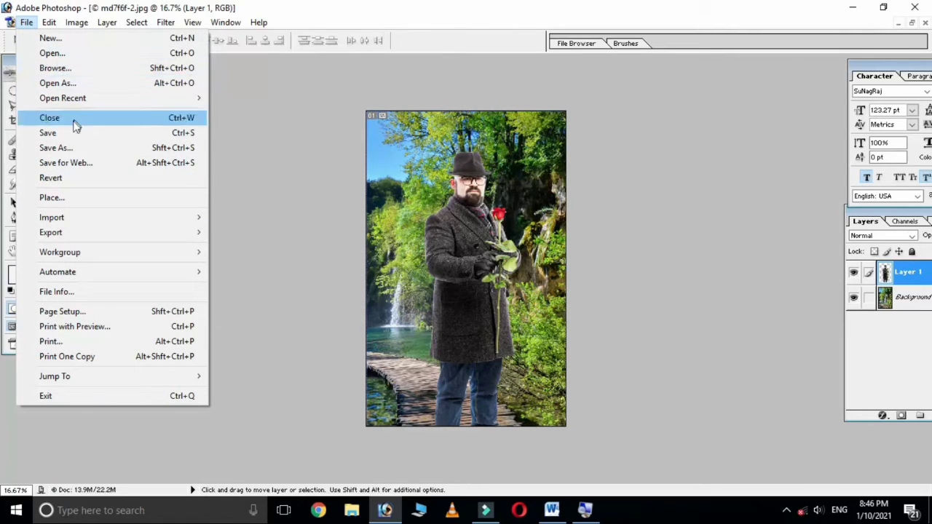
{"action": "left_click", "coordinate": [62, 148]}
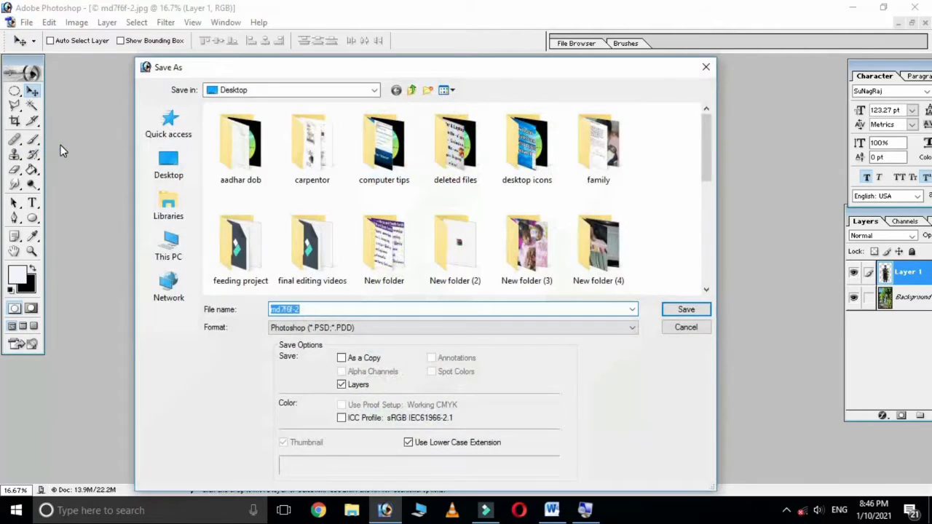
{"action": "left_click", "coordinate": [312, 328]}
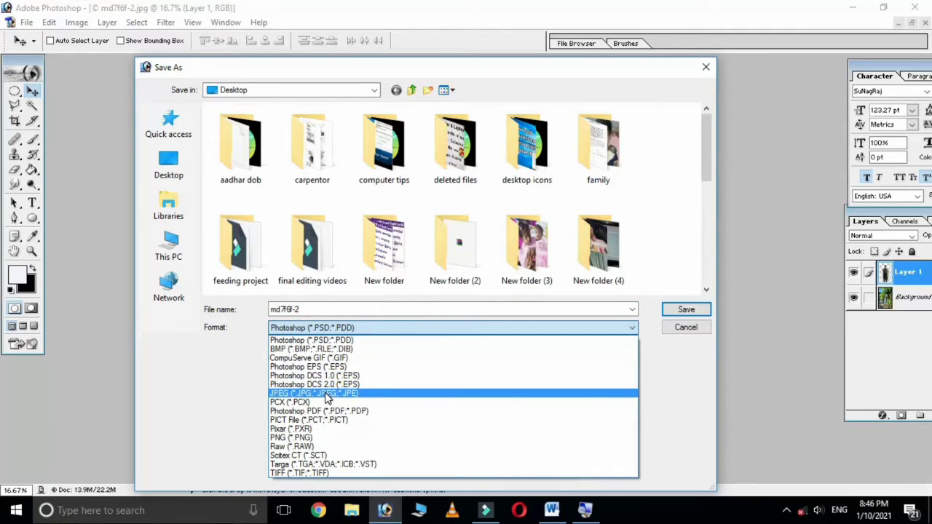
{"action": "left_click", "coordinate": [329, 397]}
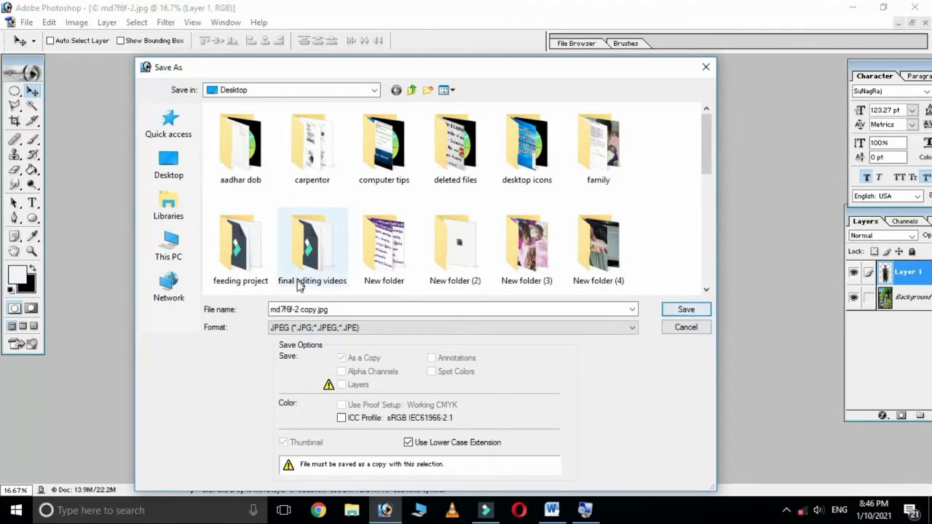
{"action": "left_click", "coordinate": [346, 309]}
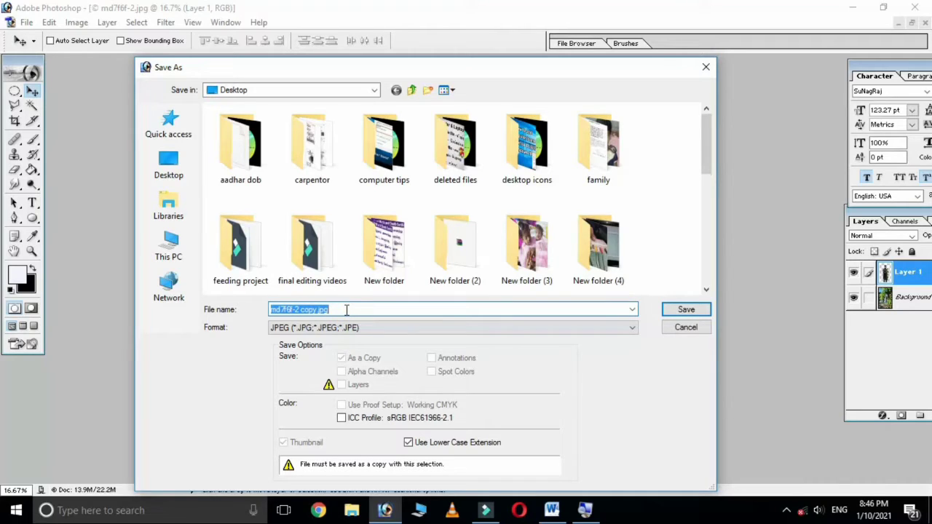
{"action": "key", "text": "BackSpace"}
{"action": "type", "text": "bac"}
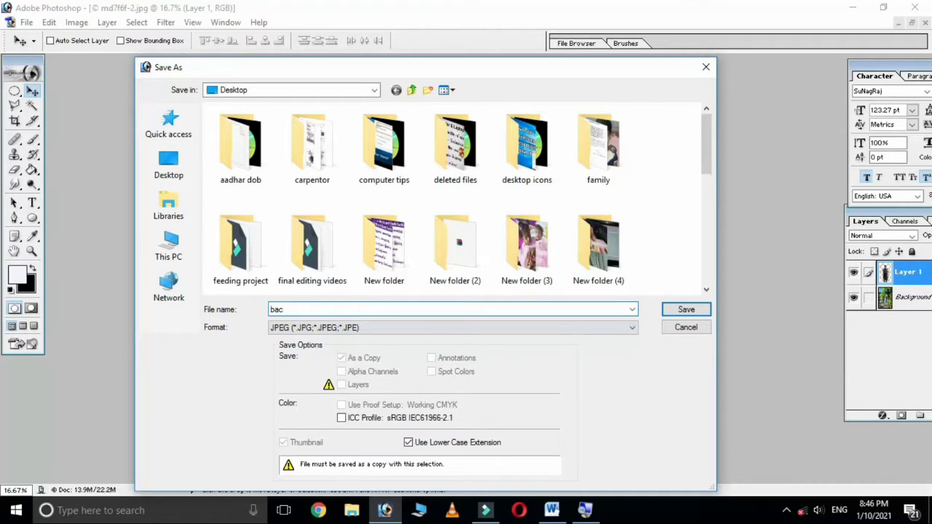
{"action": "type", "text": "kground "}
{"action": "type", "text": "image"}
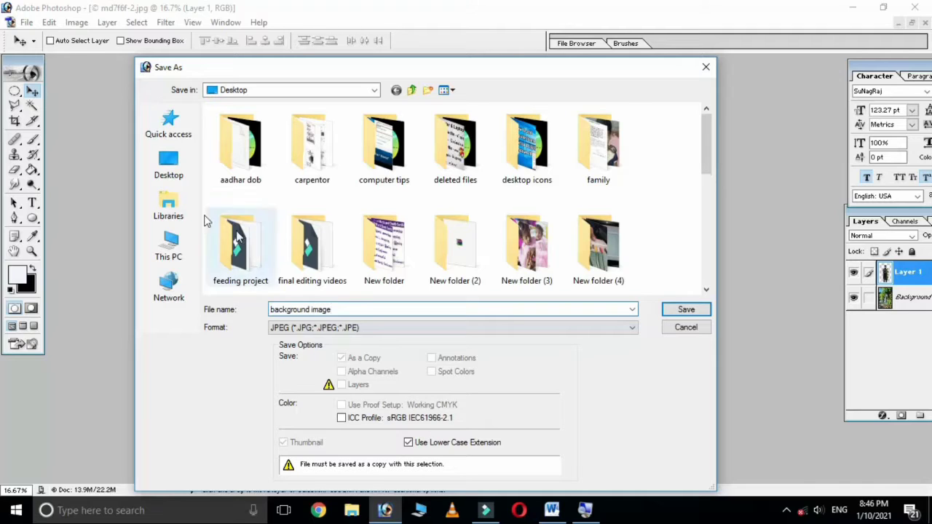
Step: Save it to the Desktop at Maximum quality 12, then minimize Photoshop
{"action": "left_click", "coordinate": [168, 166]}
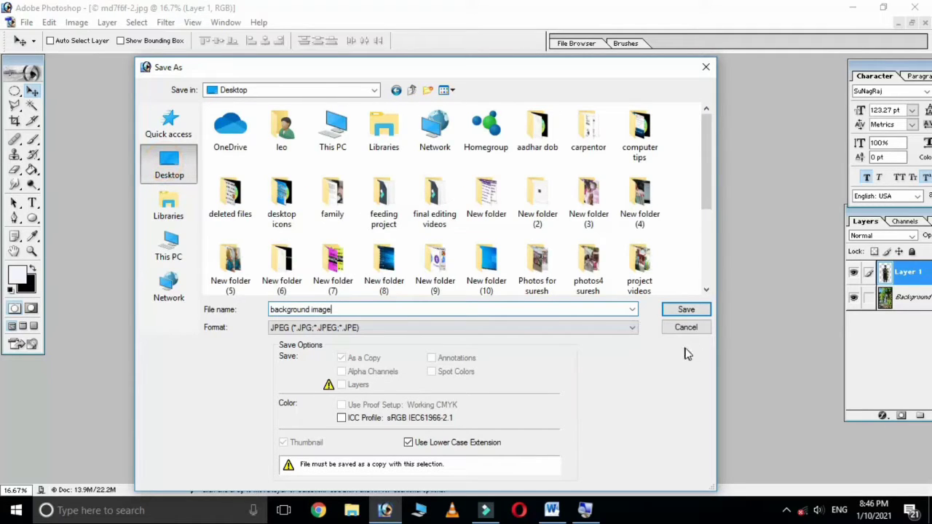
{"action": "left_click", "coordinate": [685, 310]}
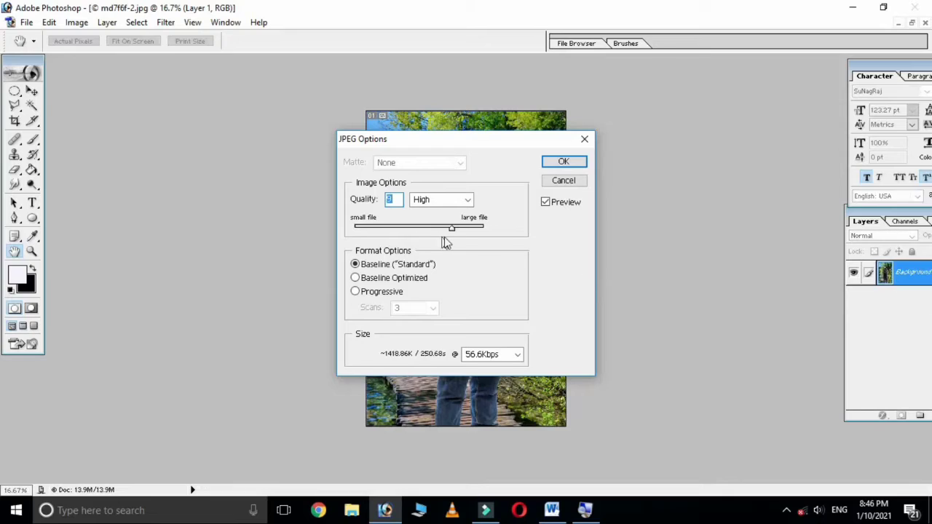
{"action": "left_click_drag", "start_coordinate": [453, 230], "coordinate": [479, 230]}
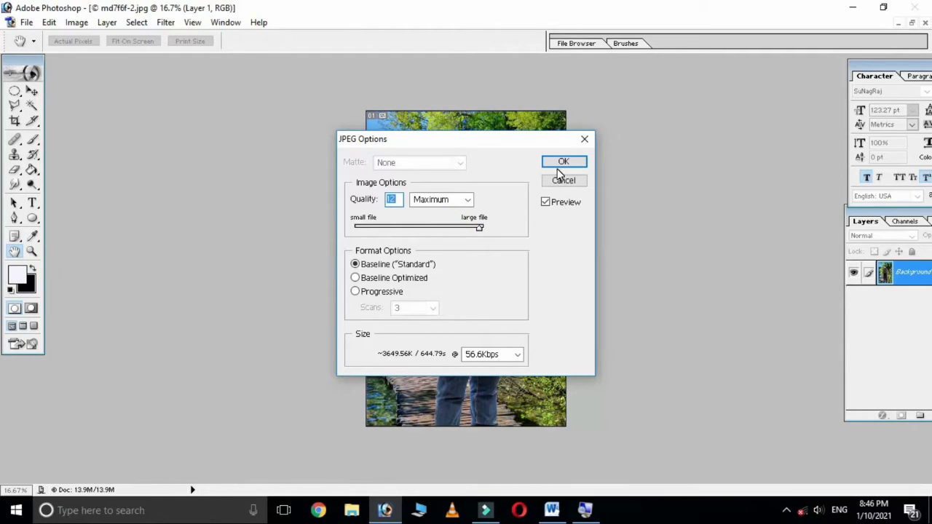
{"action": "left_click", "coordinate": [564, 161]}
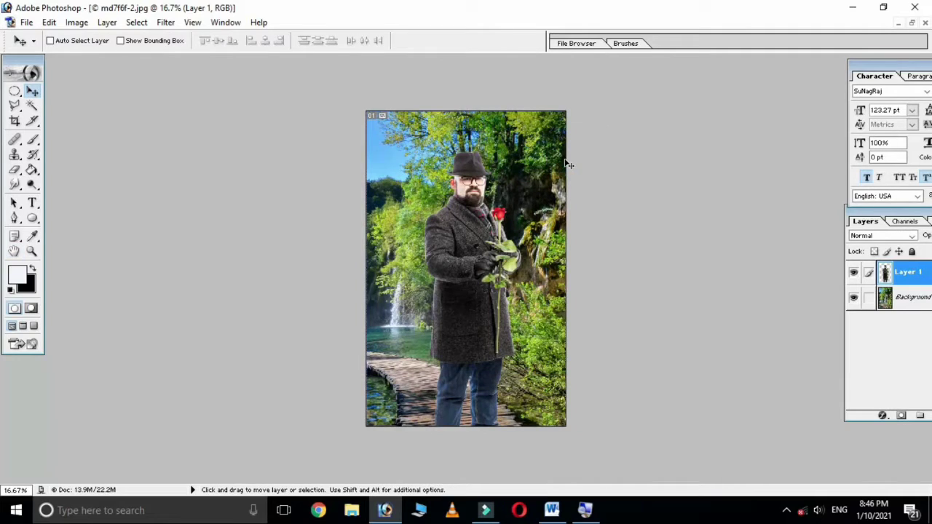
{"action": "left_click", "coordinate": [853, 7]}
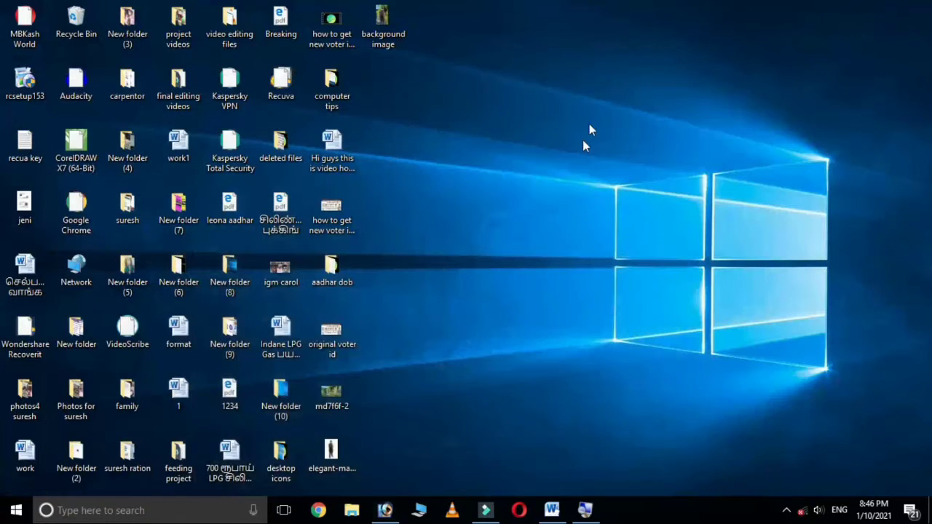
{"action": "double_click", "coordinate": [384, 19]}
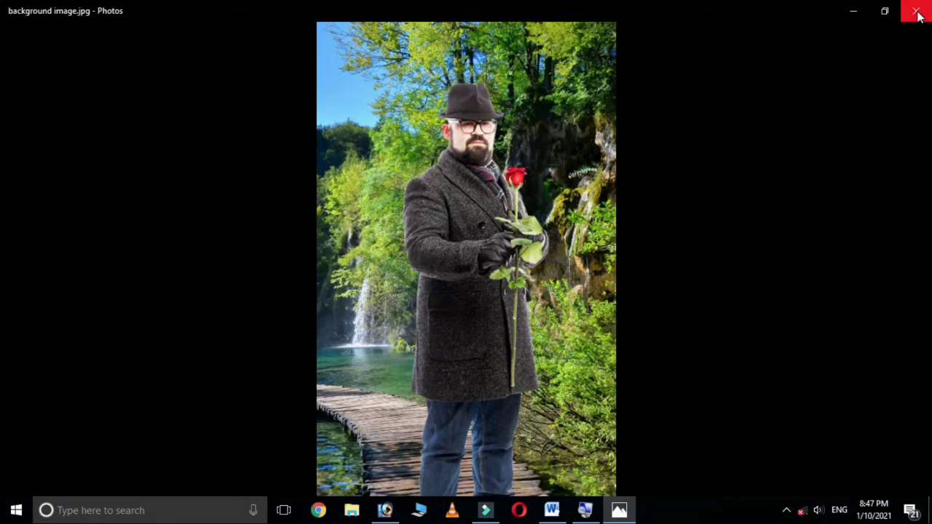
{"action": "left_click", "coordinate": [916, 13]}
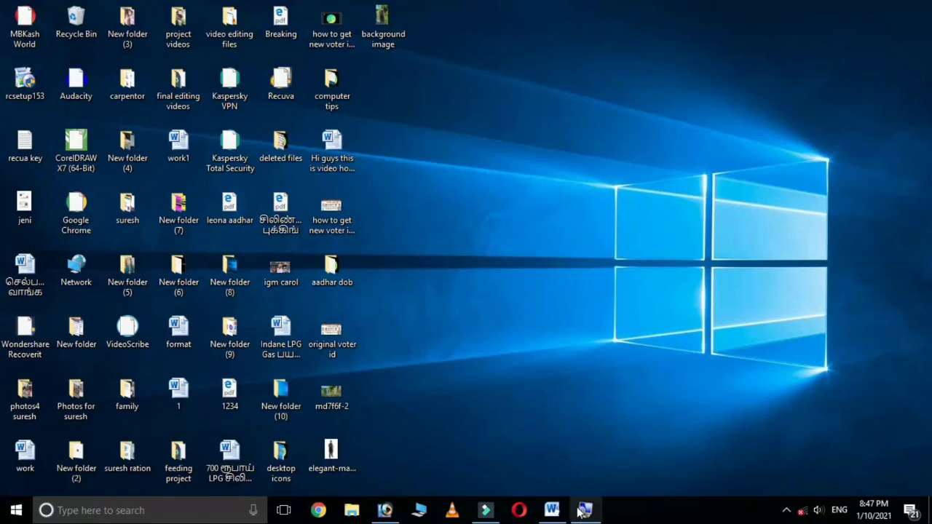
{"action": "right_click", "coordinate": [789, 509]}
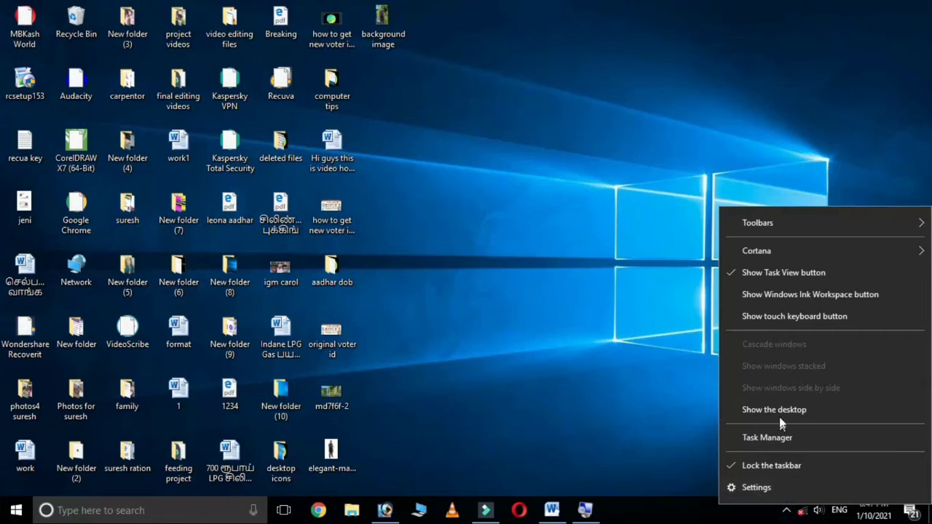
{"action": "left_click", "coordinate": [579, 330]}
{"action": "left_click", "coordinate": [787, 510]}
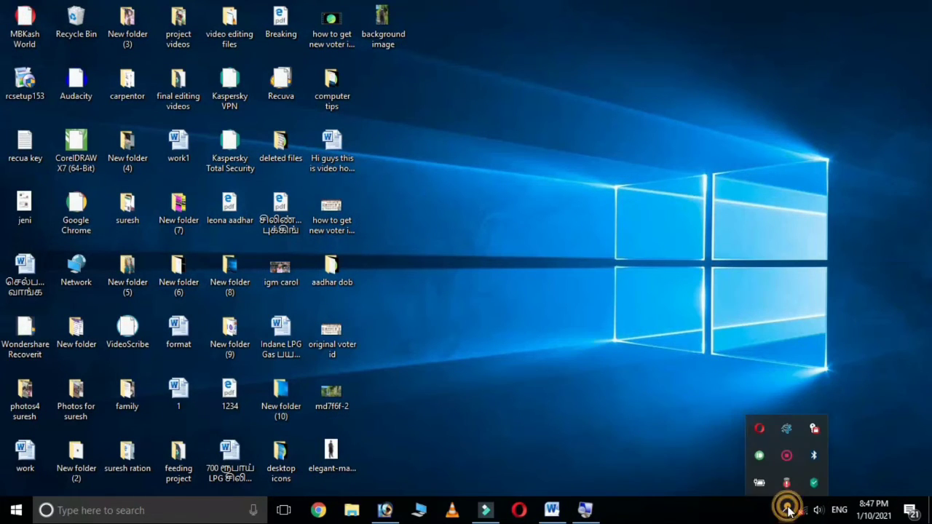
{"action": "right_click", "coordinate": [787, 457]}
{"action": "left_click", "coordinate": [807, 463]}
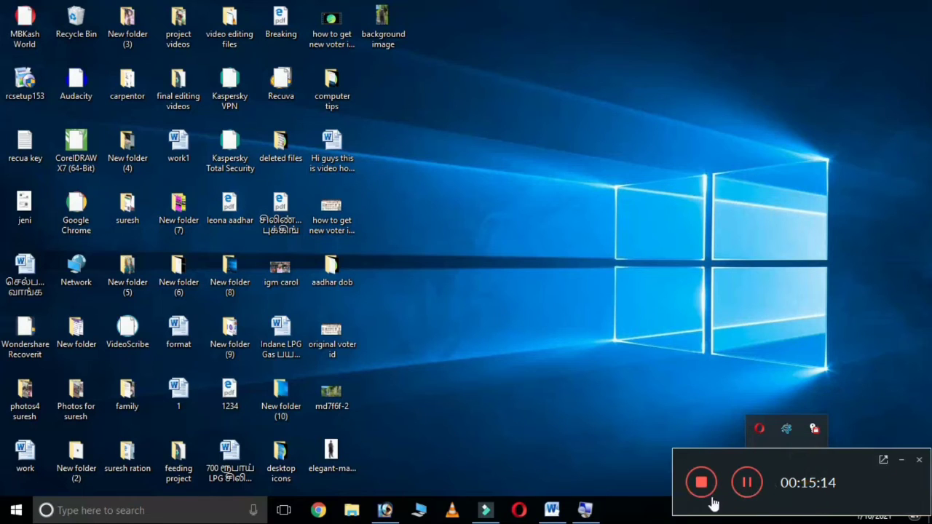